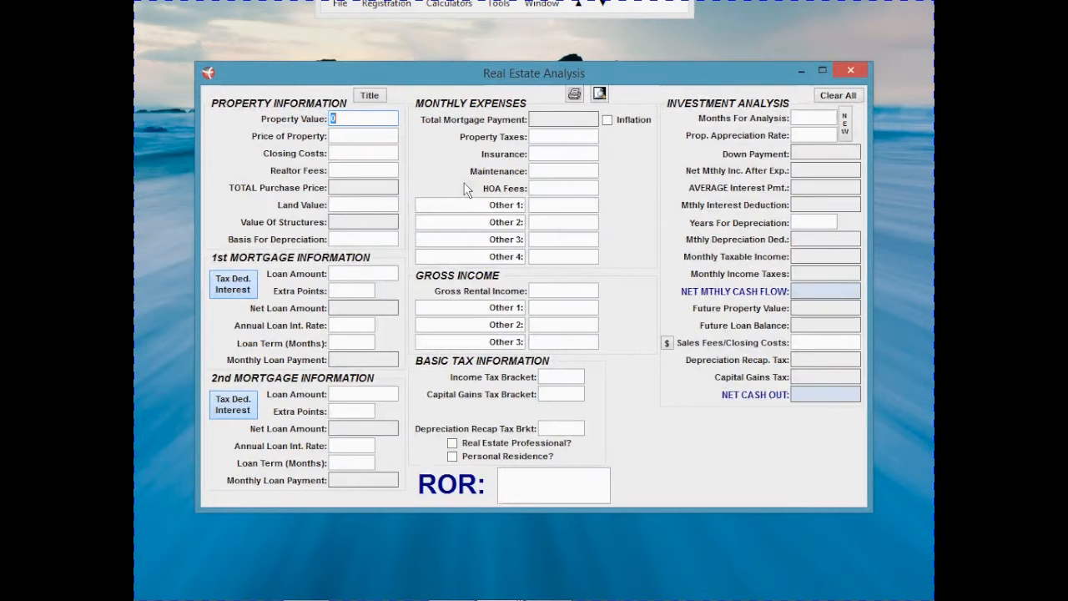
# Move the Real Estate Analysis form up, then clear the Rate Calculator and place it below that form
pyautogui.moveTo(425, 72); pyautogui.dragTo(420, 36)
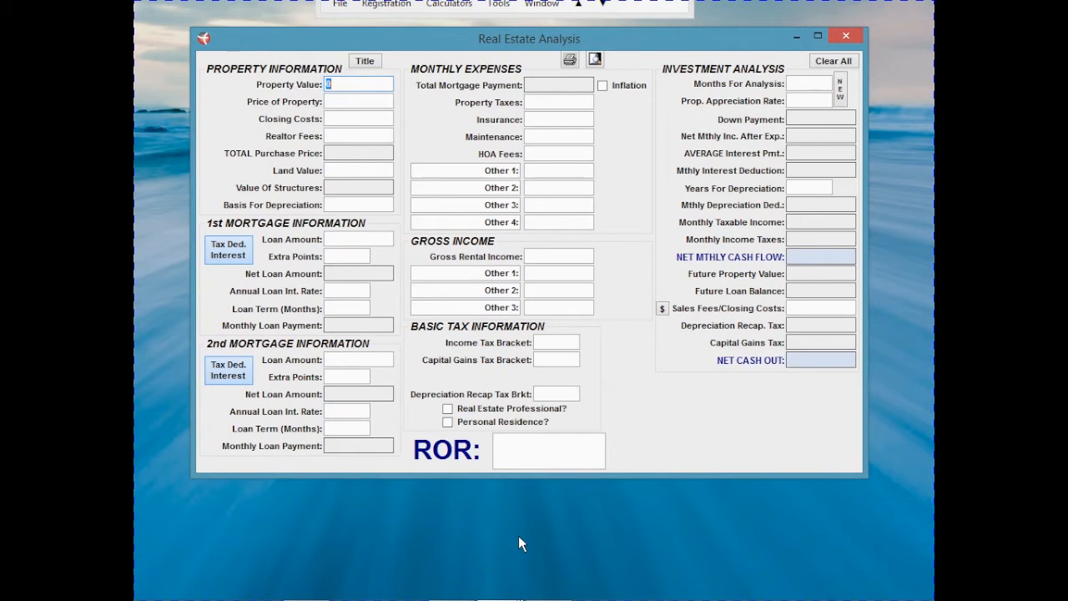
pyautogui.moveTo(494, 590)
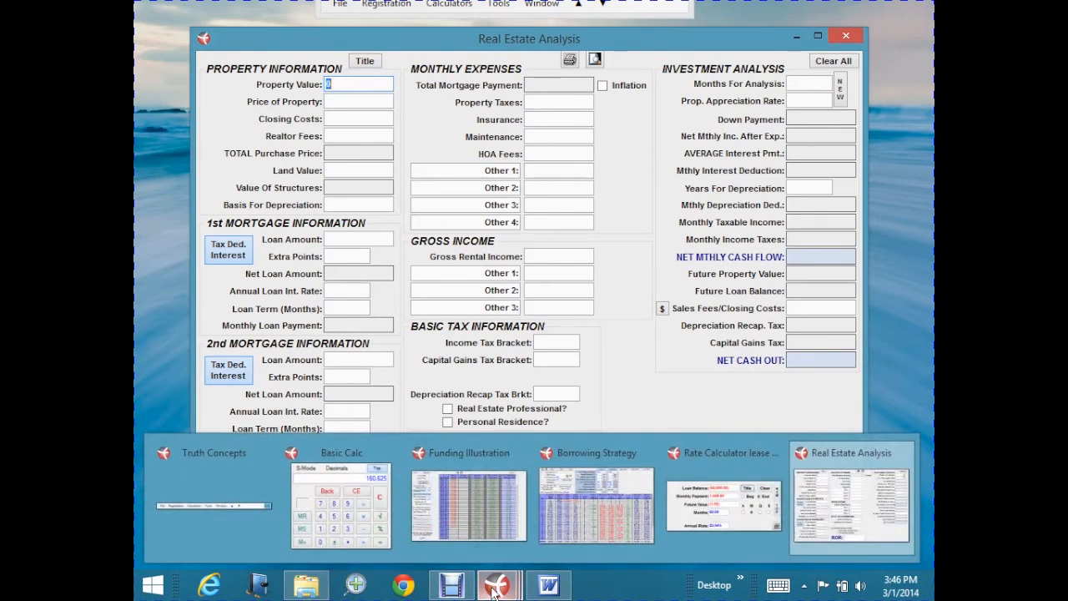
pyautogui.click(690, 523)
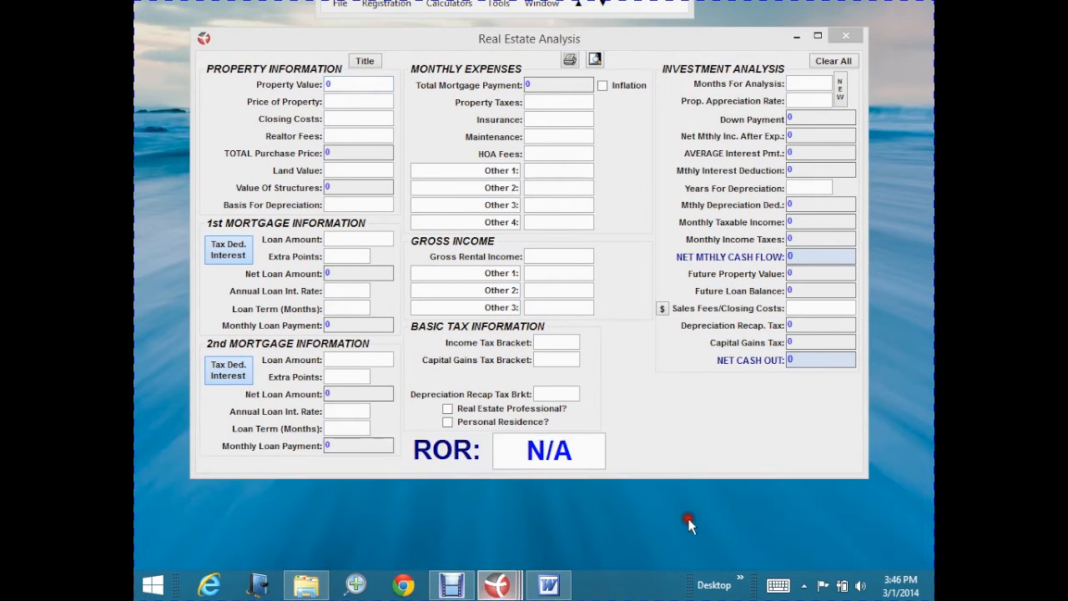
pyautogui.click(473, 214)
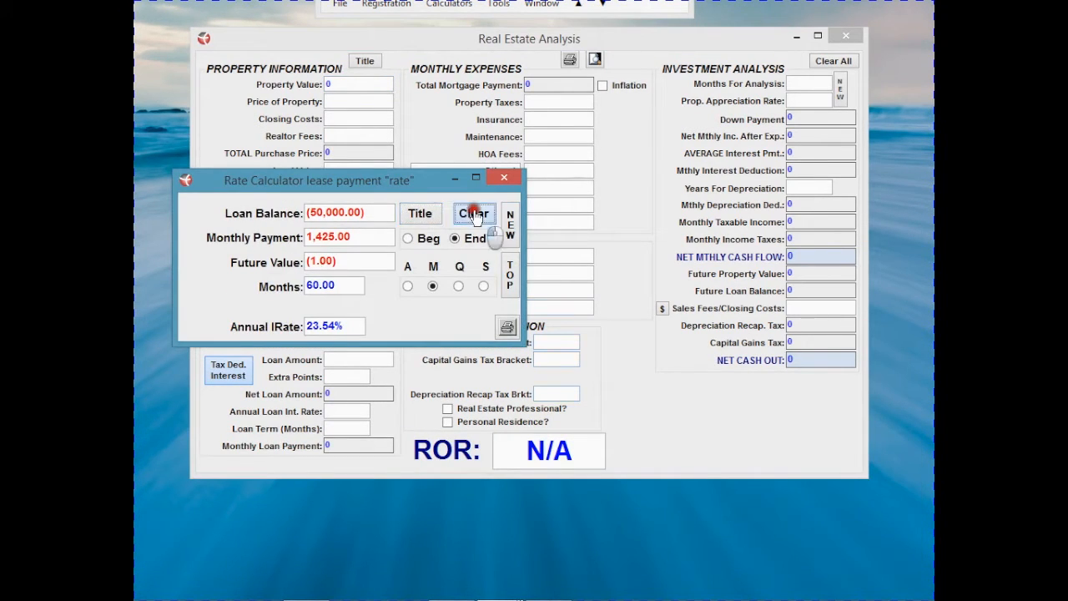
pyautogui.moveTo(416, 182); pyautogui.dragTo(565, 506)
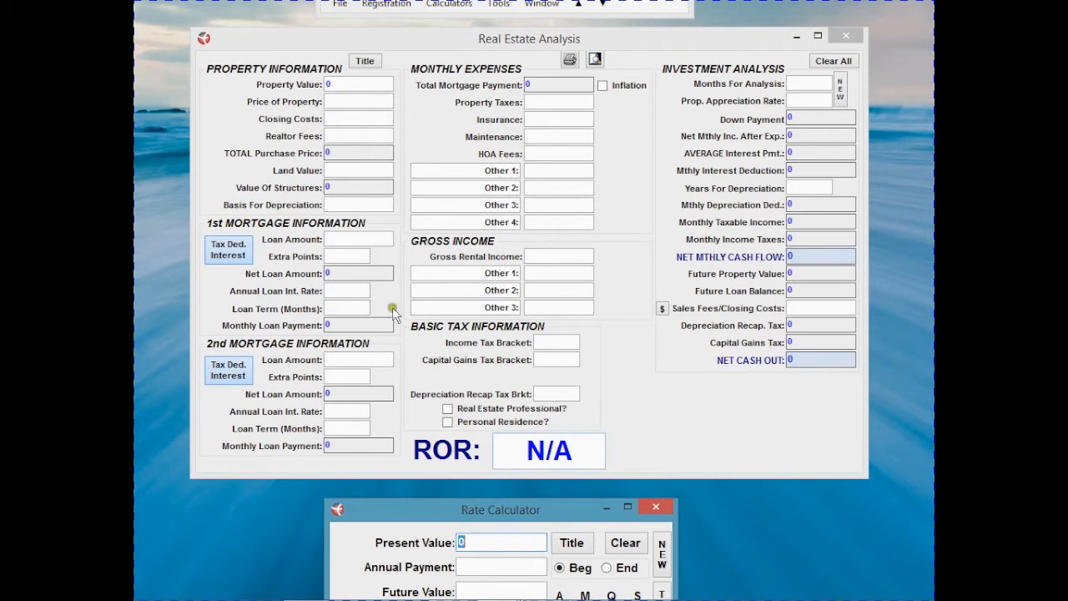
pyautogui.click(342, 84)
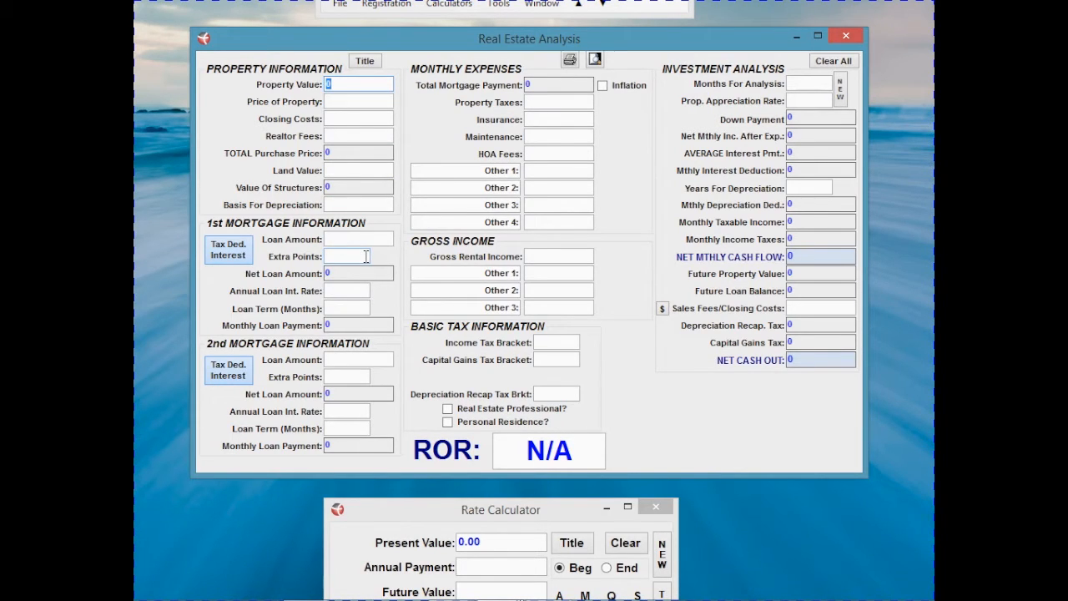
# Open a blank Notes window and place it clear of the input fields, beside the Rate Calculator
pyautogui.click(500, 5)
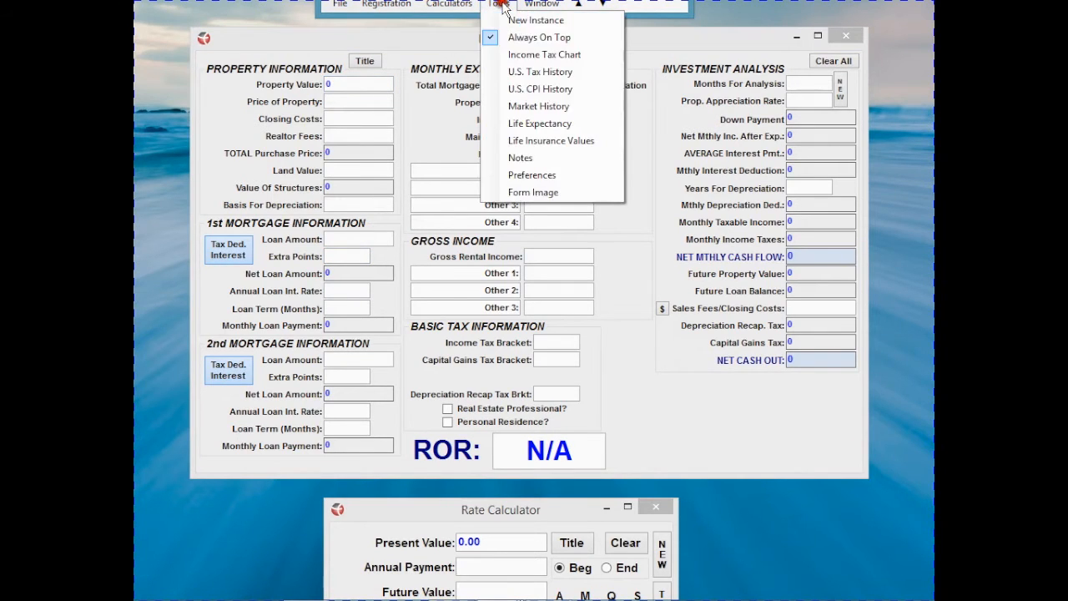
pyautogui.click(520, 158)
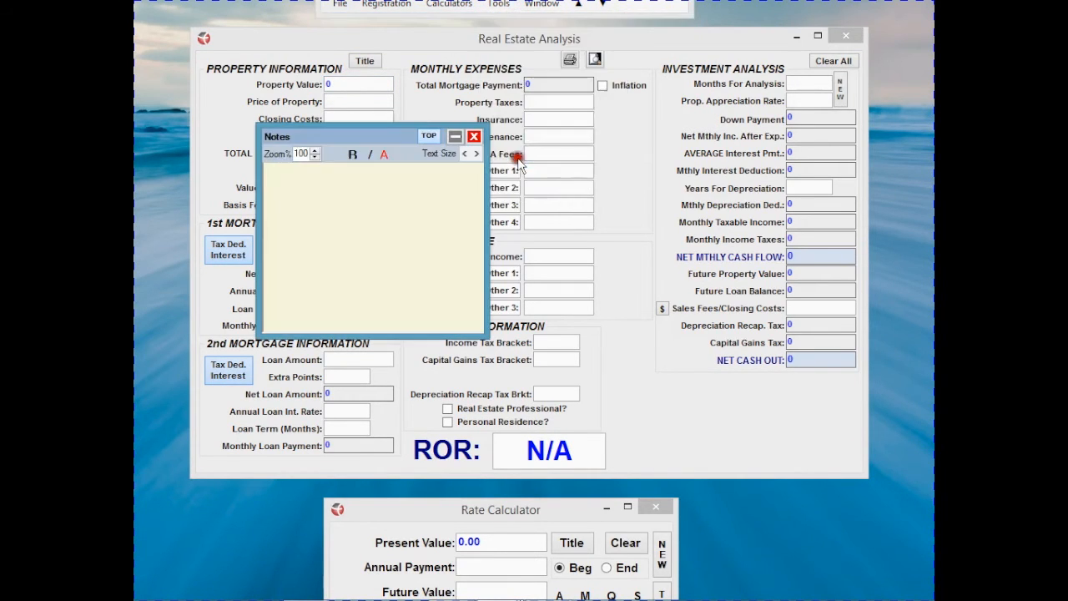
pyautogui.moveTo(384, 139); pyautogui.dragTo(813, 391)
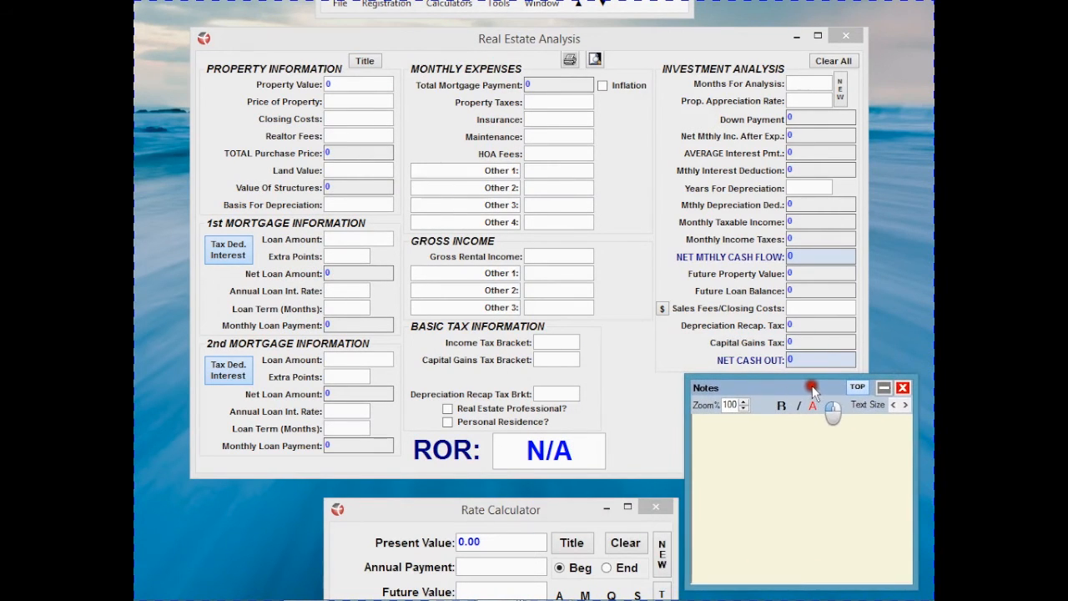
# Write "real estate deal" and "? why borrow my downpayment" on separate lines of the note, and widen its window
pyautogui.click(769, 448)
pyautogui.write('re')
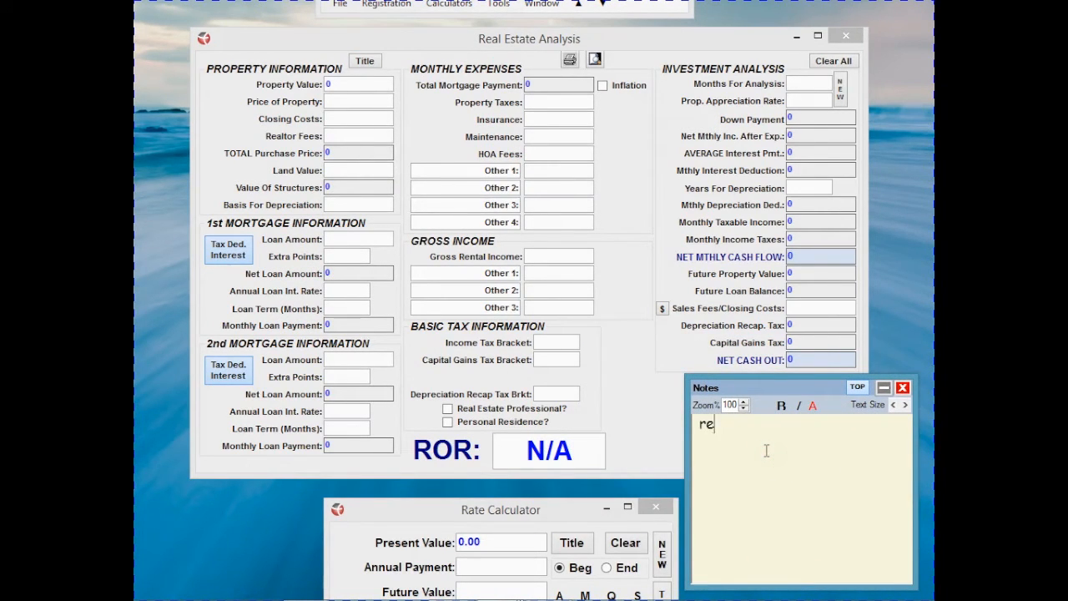
pyautogui.write('al estate deal')
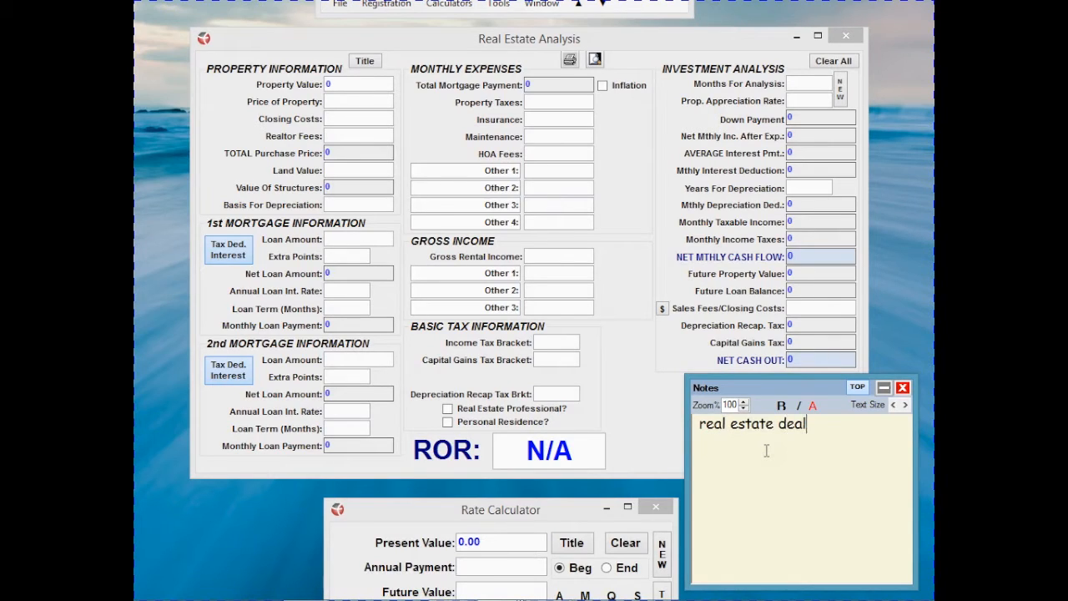
pyautogui.press('Return')
pyautogui.write('? why borrow my do')
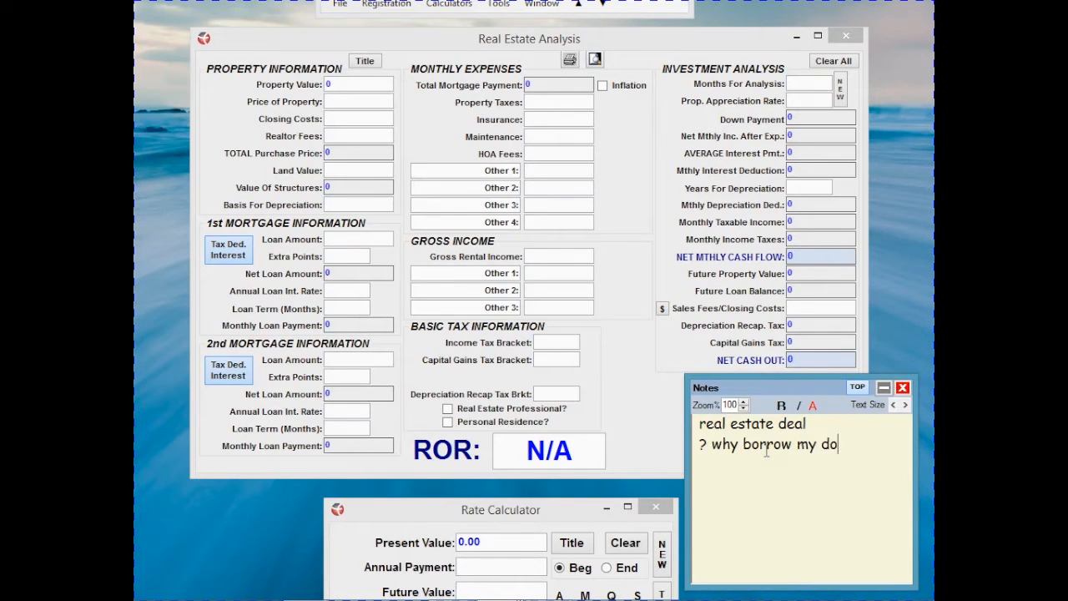
pyautogui.write('wnpayment')
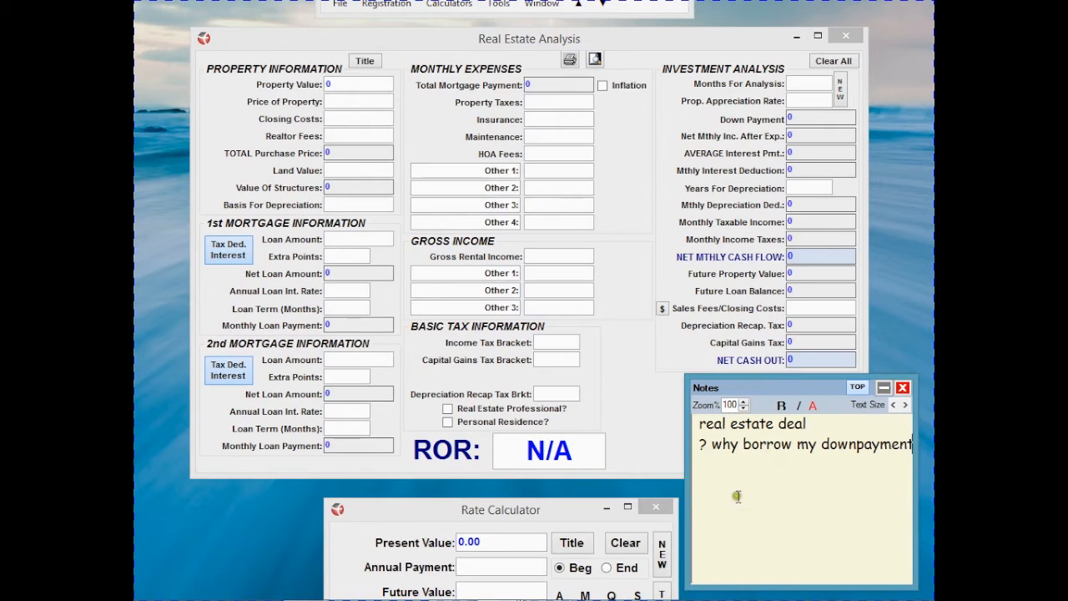
pyautogui.moveTo(687, 477); pyautogui.dragTo(652, 481)
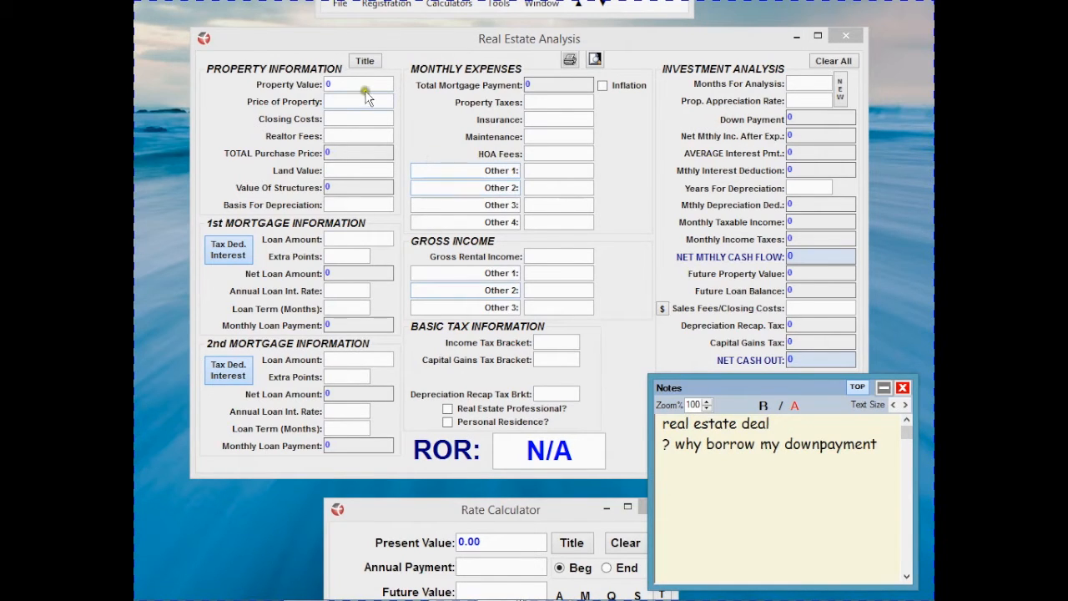
# Set both the property value and the price of the property to 200,000
pyautogui.click(365, 85)
pyautogui.write('200000')
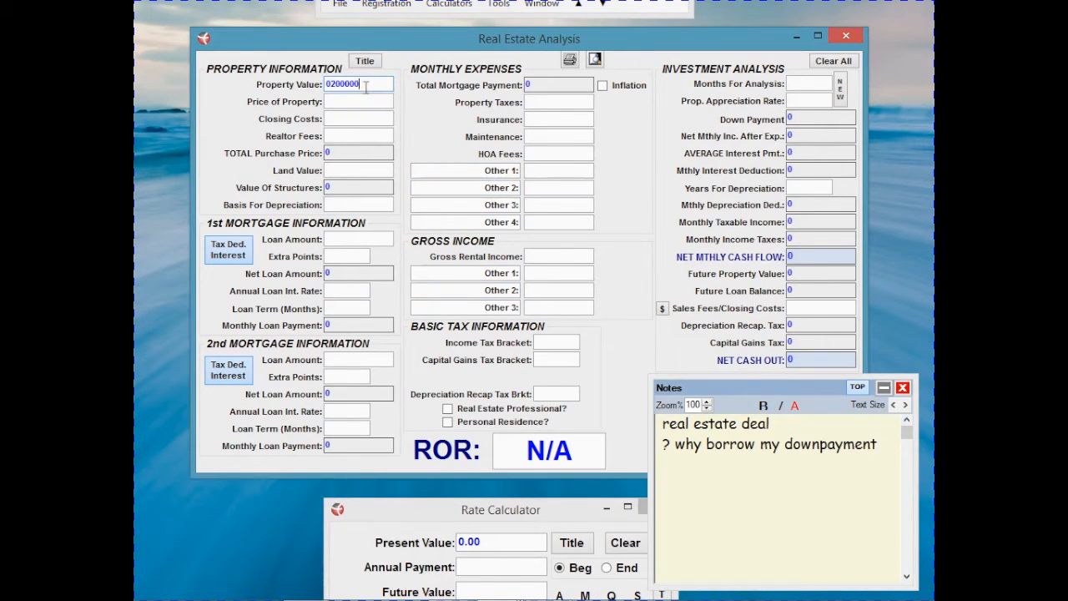
pyautogui.press('Tab')
pyautogui.write('200,0')
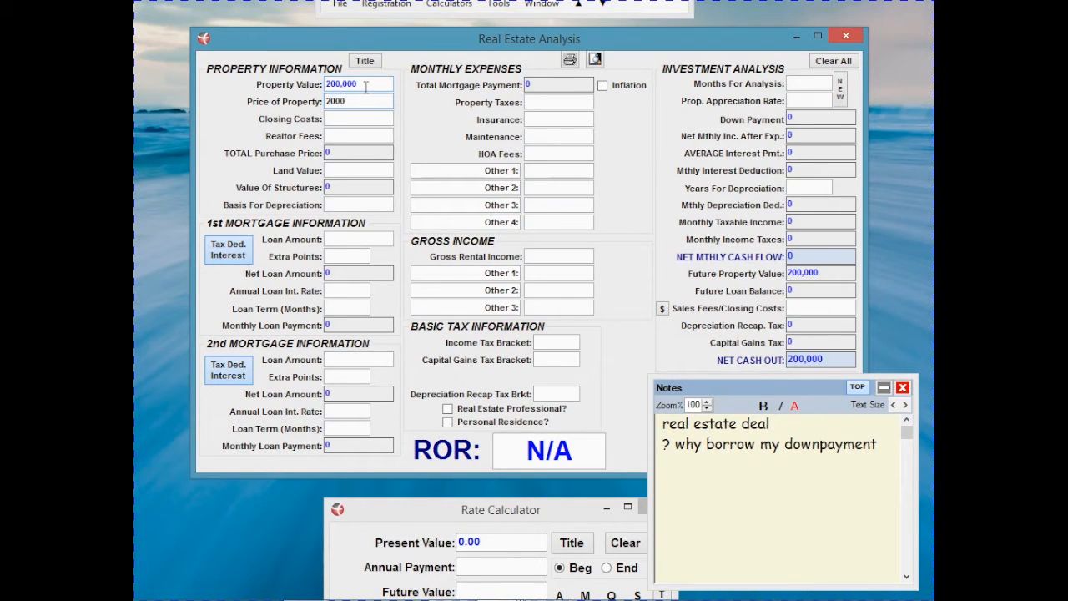
pyautogui.write('00')
pyautogui.press('Tab')
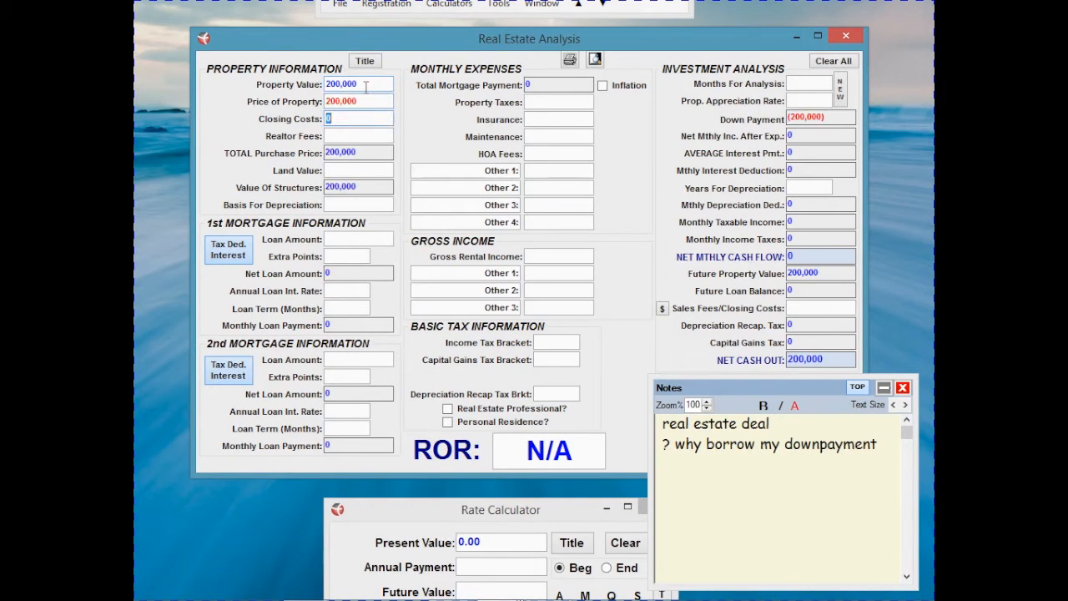
# Set the closing costs to 5,000 and the land value to 35,000
pyautogui.press('Tab')
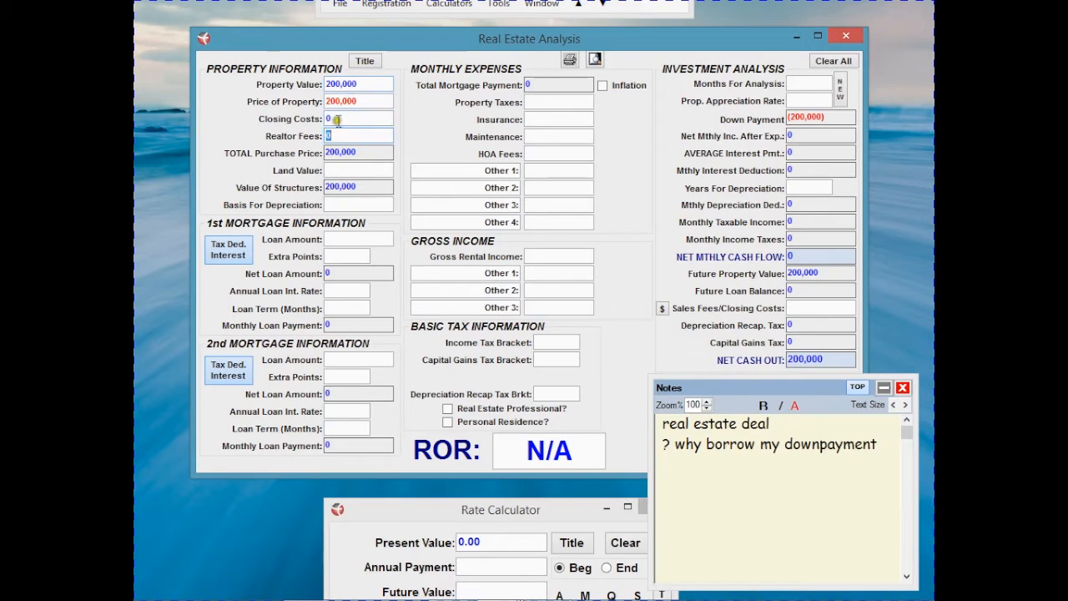
pyautogui.click(340, 117)
pyautogui.write('5000')
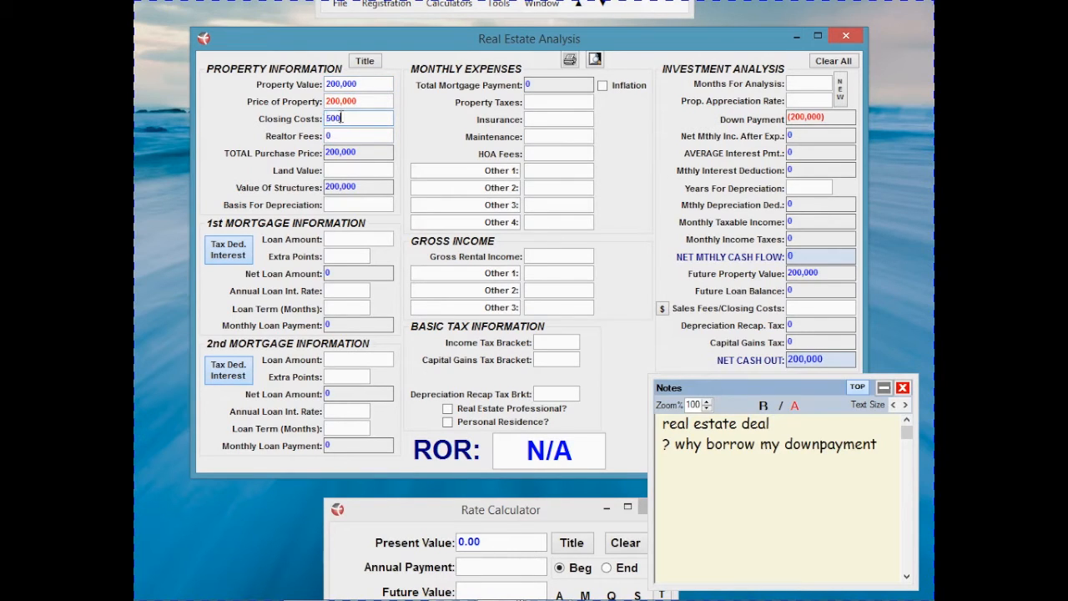
pyautogui.press('Tab')
pyautogui.press('Tab')
pyautogui.press('Tab')
pyautogui.write('35,000')
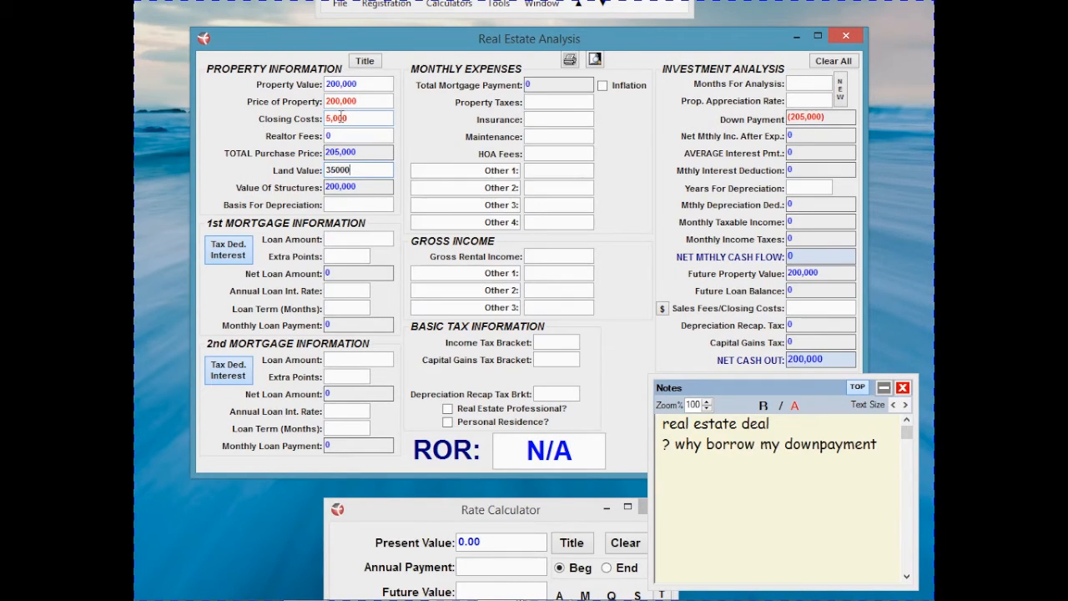
# Set the basis for depreciation to 165,000
pyautogui.press('Tab')
pyautogui.press('Tab')
pyautogui.write('165')
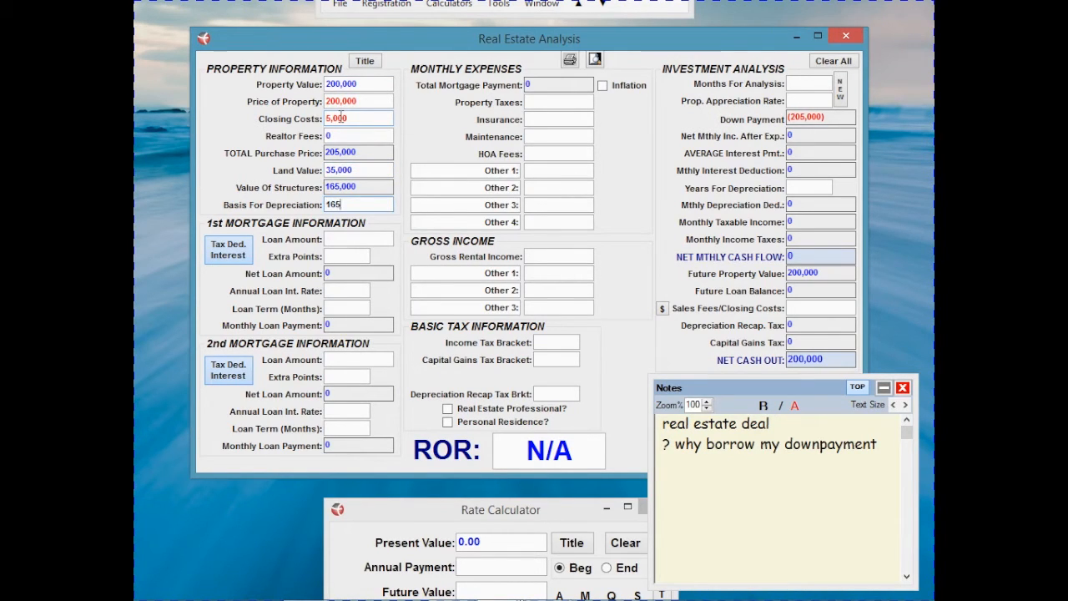
pyautogui.write(',000')
pyautogui.press('Tab')
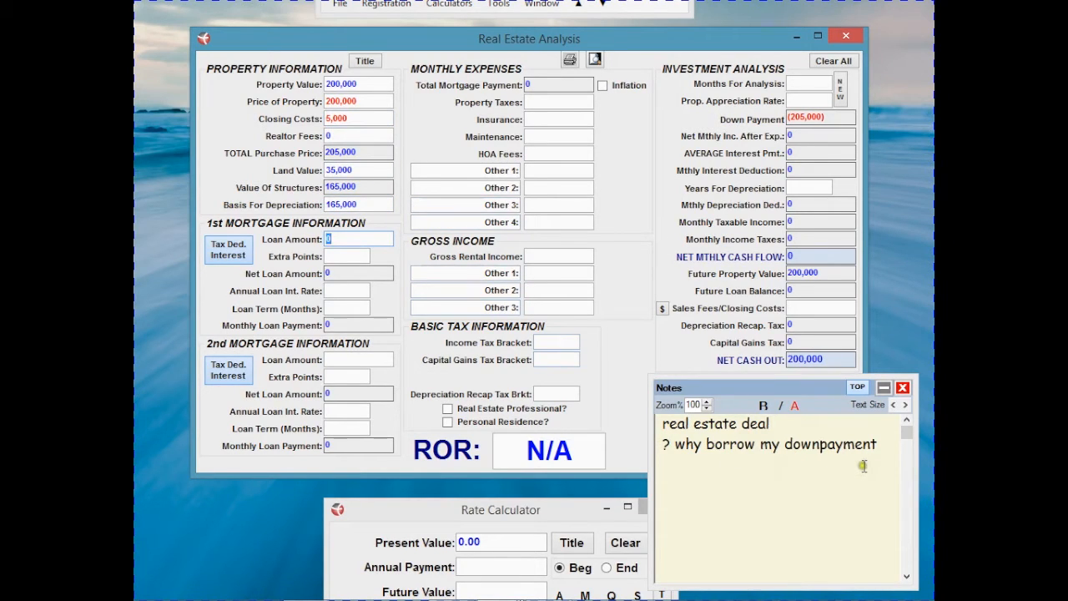
# Continue the note with the lines "from an insurance company" and "first mortgage from bank"
pyautogui.click(882, 444)
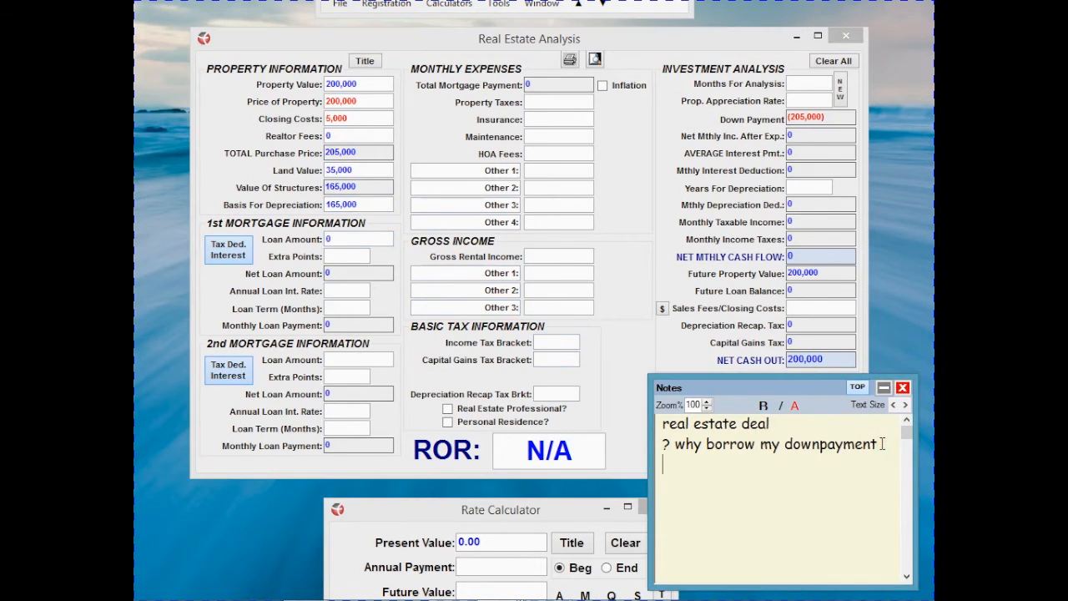
pyautogui.write('from an insu')
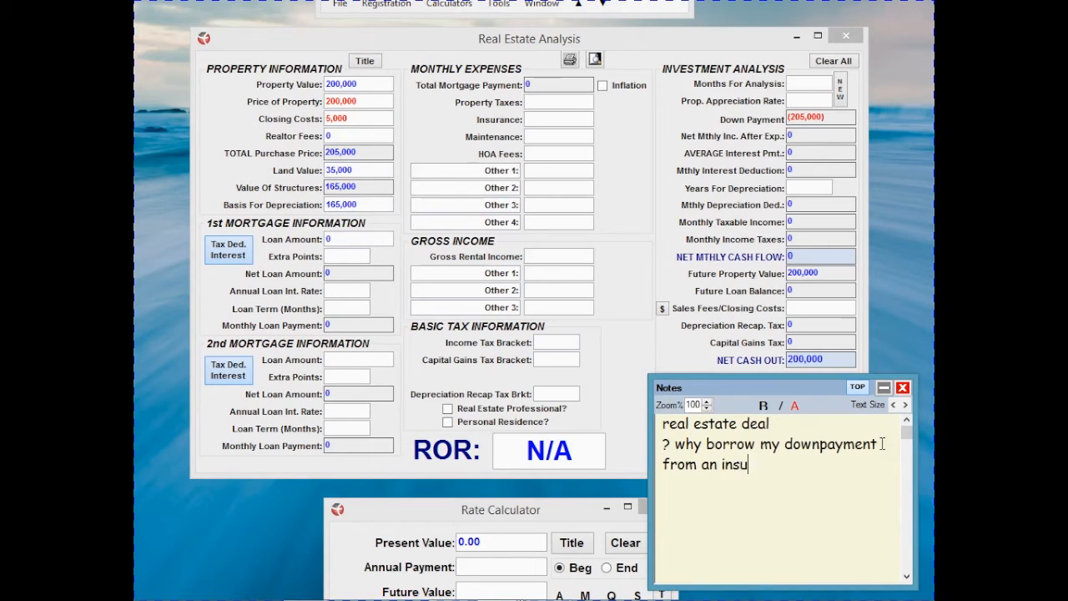
pyautogui.write('rance company')
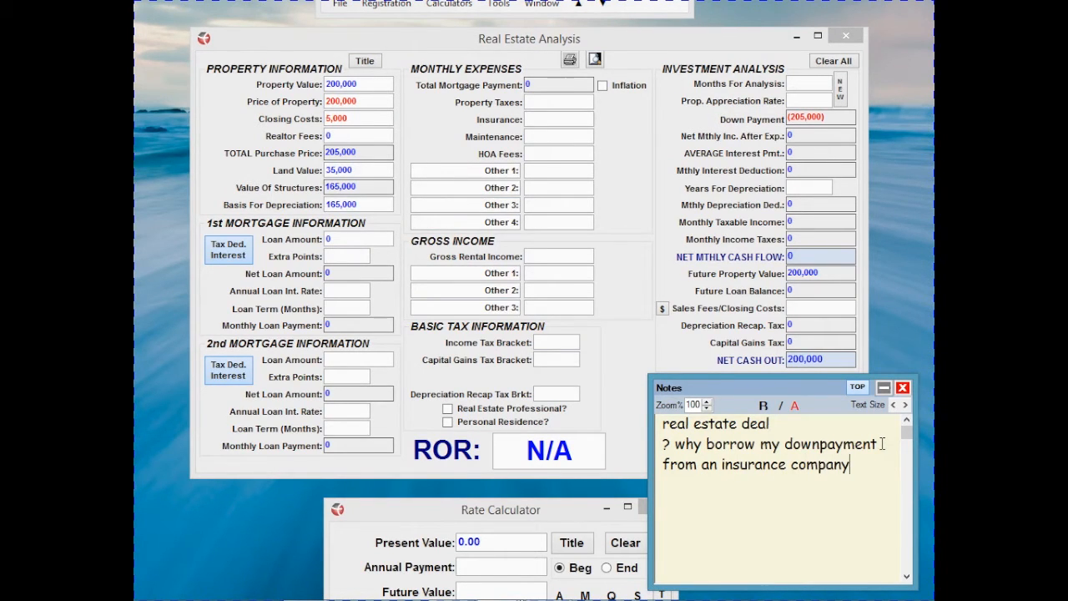
pyautogui.press('Return')
pyautogui.write('first mortgage from ban')
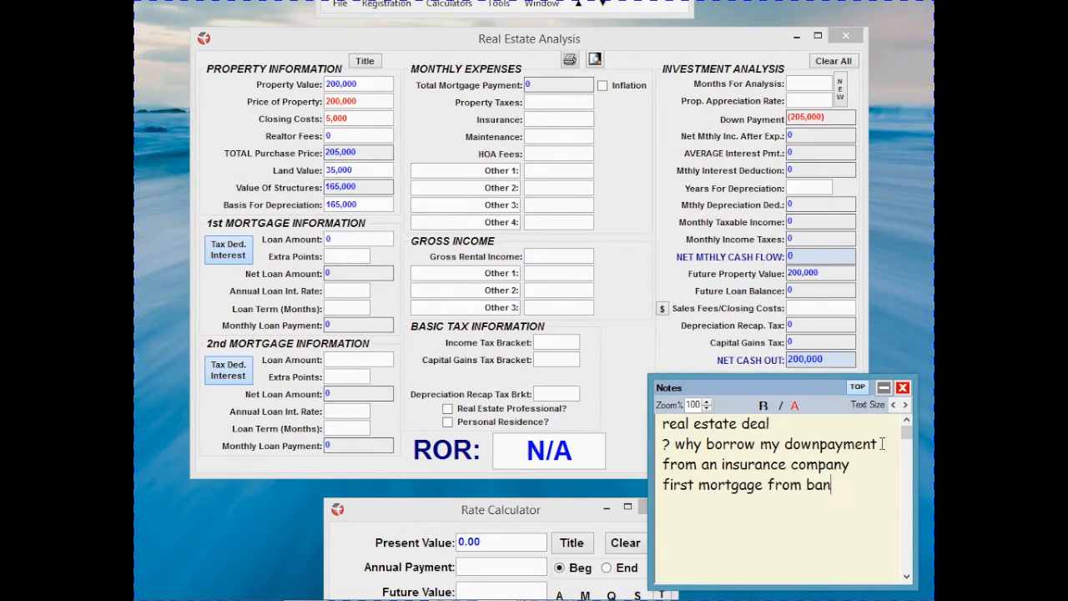
pyautogui.write('k')
# Enter the first mortgage as a 160,000 loan at 6.5% annual interest over 240 months
pyautogui.click(358, 240)
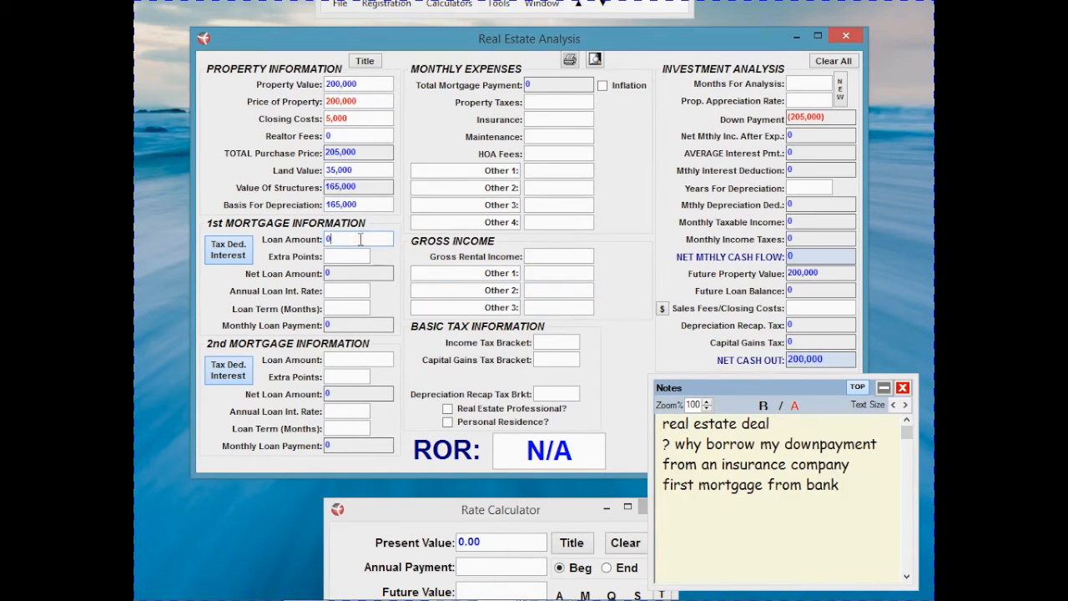
pyautogui.write('160,000')
pyautogui.press('Tab')
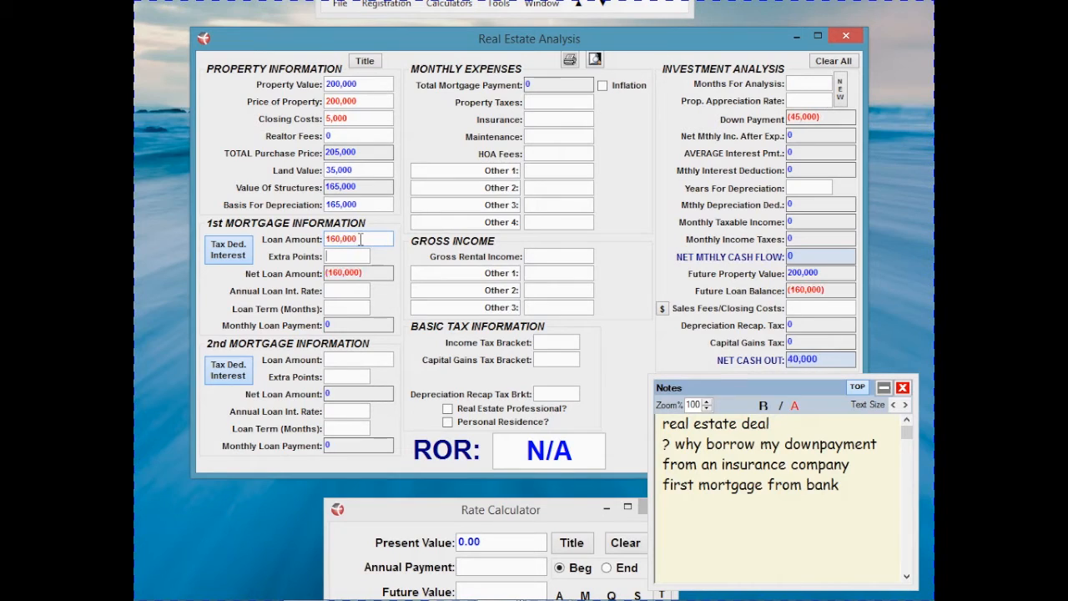
pyautogui.press('Tab')
pyautogui.press('Tab')
pyautogui.write('6.5')
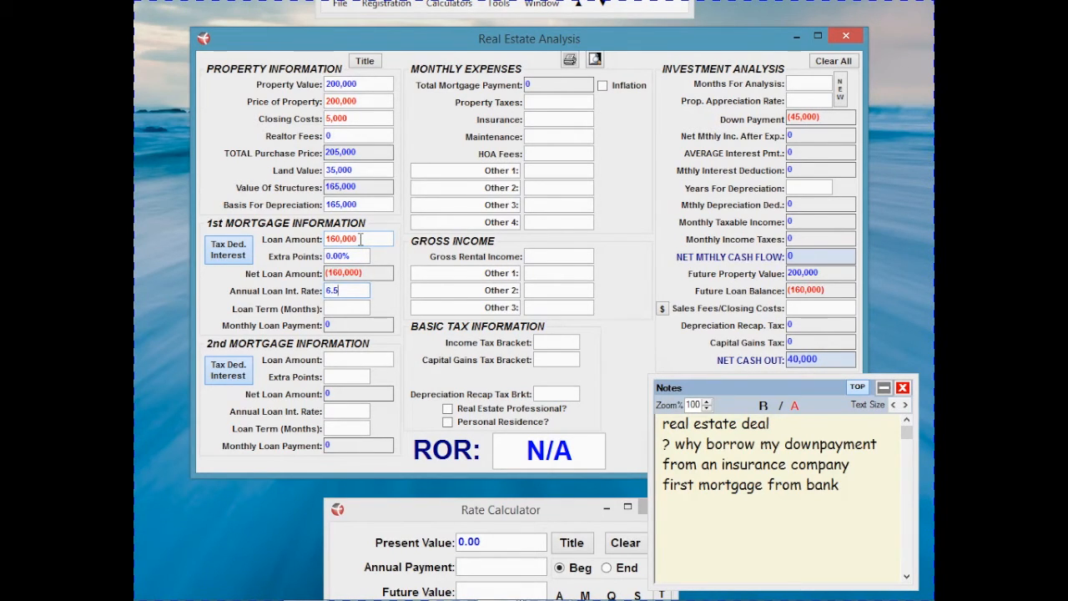
pyautogui.press('Tab')
pyautogui.write('240')
pyautogui.press('Tab')
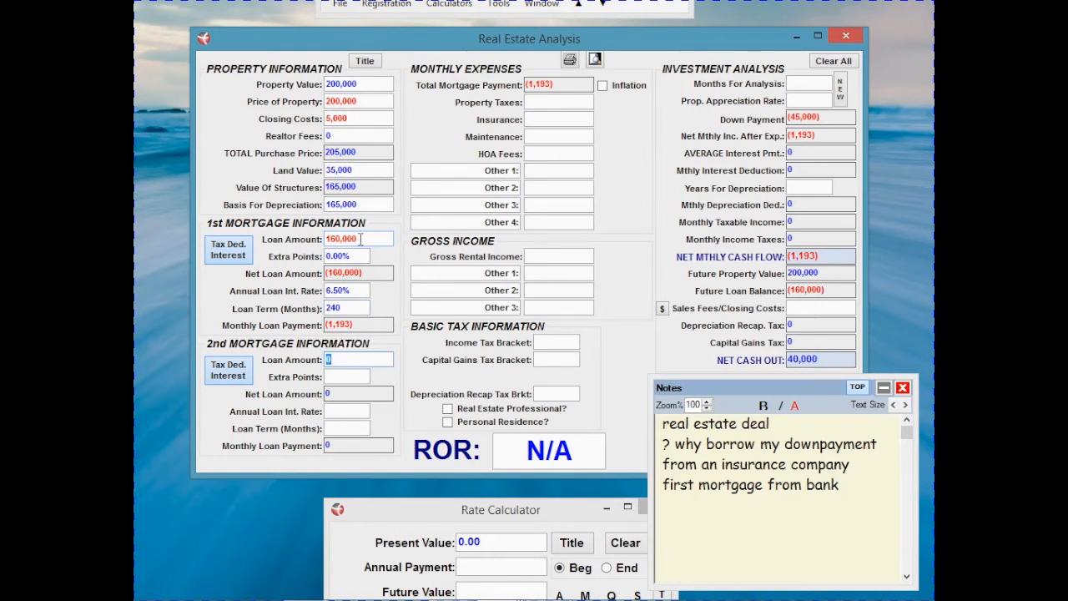
# Enter monthly expenses of 200 for property taxes, 200 for insurance and 50 for maintenance
pyautogui.click(553, 103)
pyautogui.write('200')
pyautogui.press('Tab')
pyautogui.write('20')
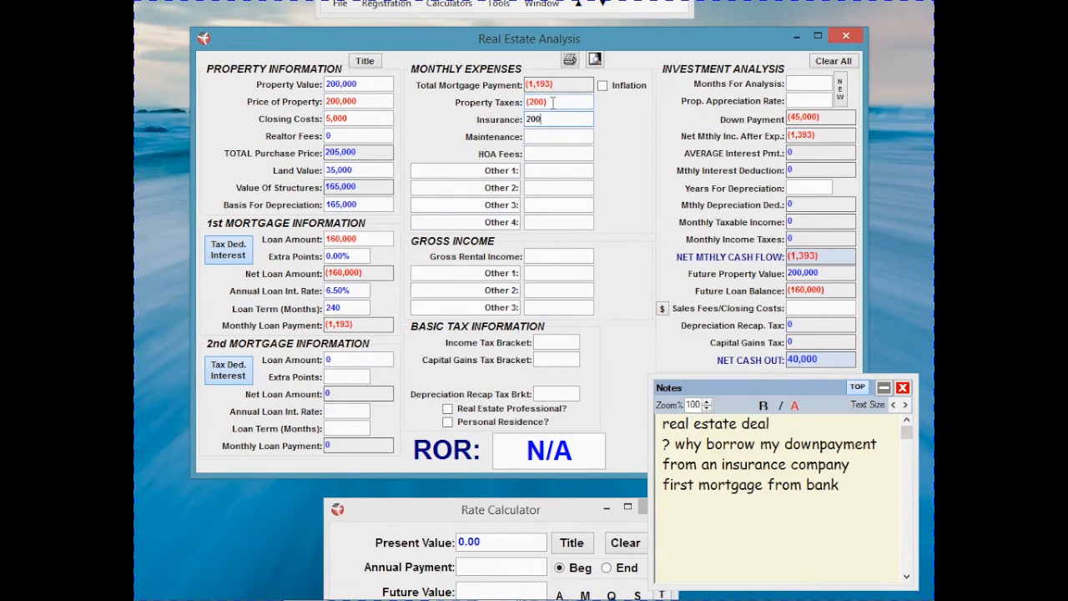
pyautogui.write('0')
pyautogui.press('Tab')
pyautogui.write('50')
pyautogui.press('Tab')
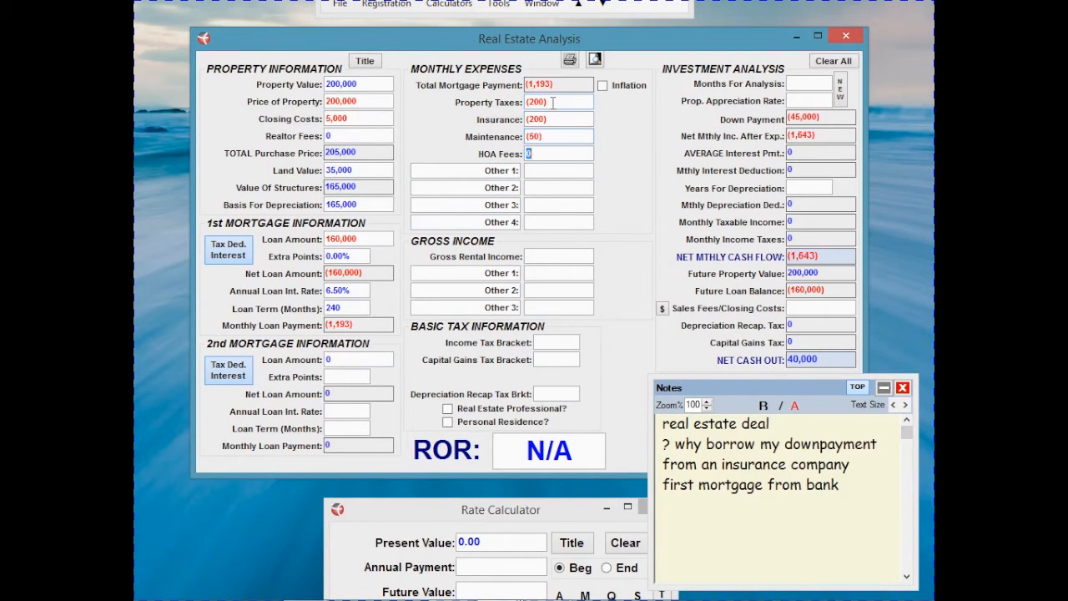
# Add a question mark after "insurance company" in the note and set the gross rental income to 2,600
pyautogui.click(551, 257)
pyautogui.click(857, 467)
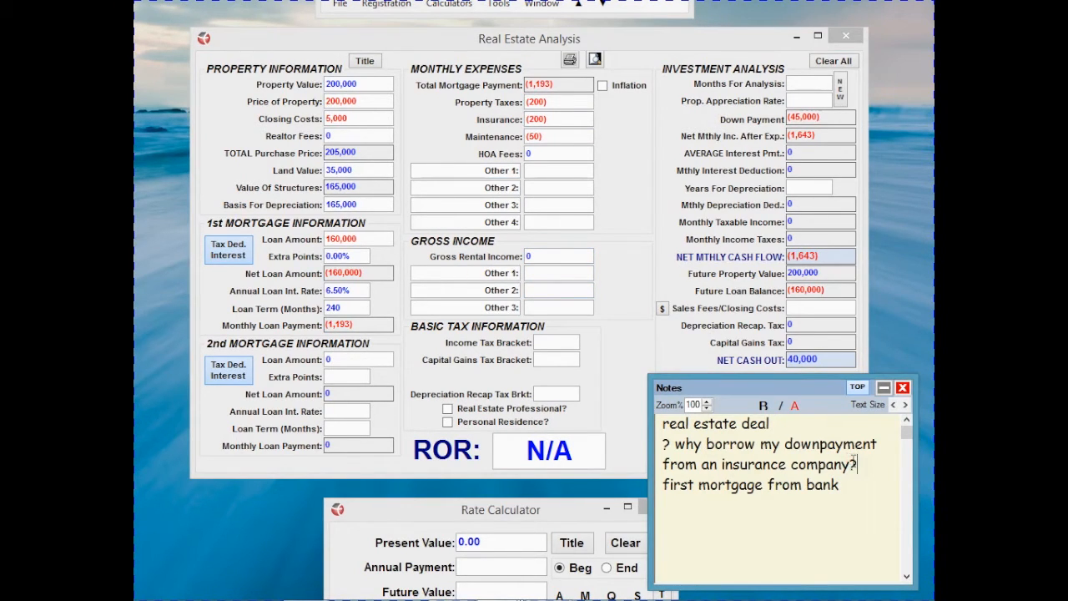
pyautogui.click(548, 252)
pyautogui.write('2600')
pyautogui.press('Tab')
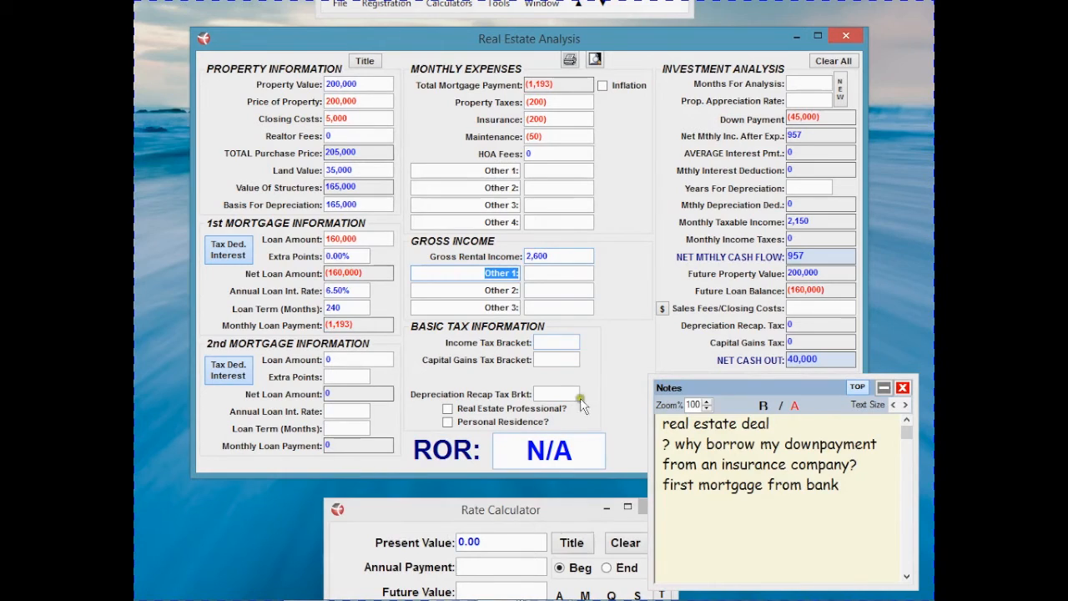
# Enter tax brackets of 35% for income, 15% for capital gains and 25% for depreciation recapture
pyautogui.click(546, 345)
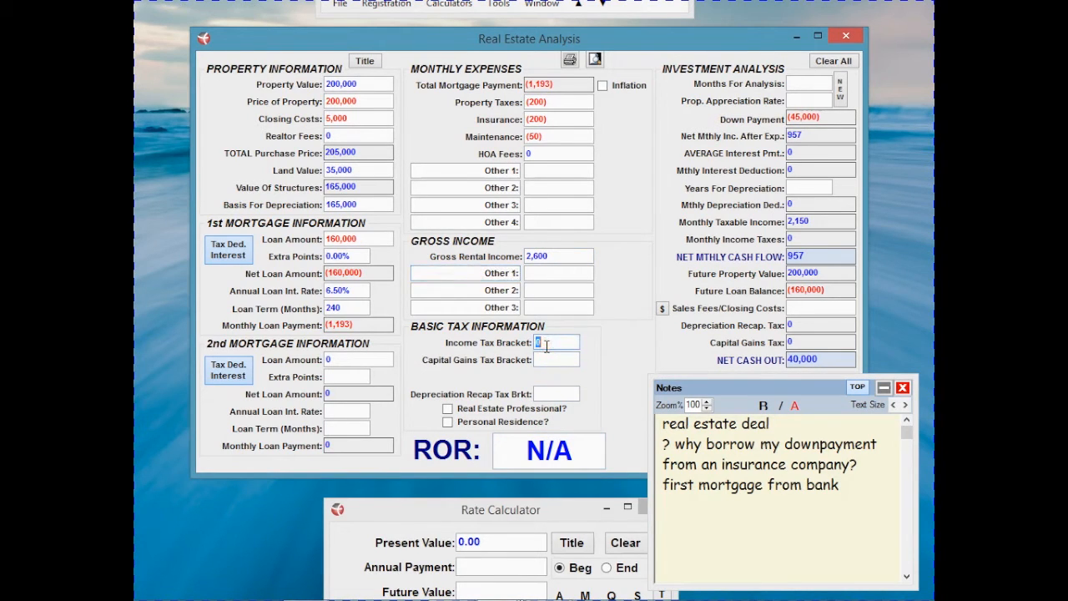
pyautogui.press('Tab')
pyautogui.write('15')
pyautogui.press('Tab')
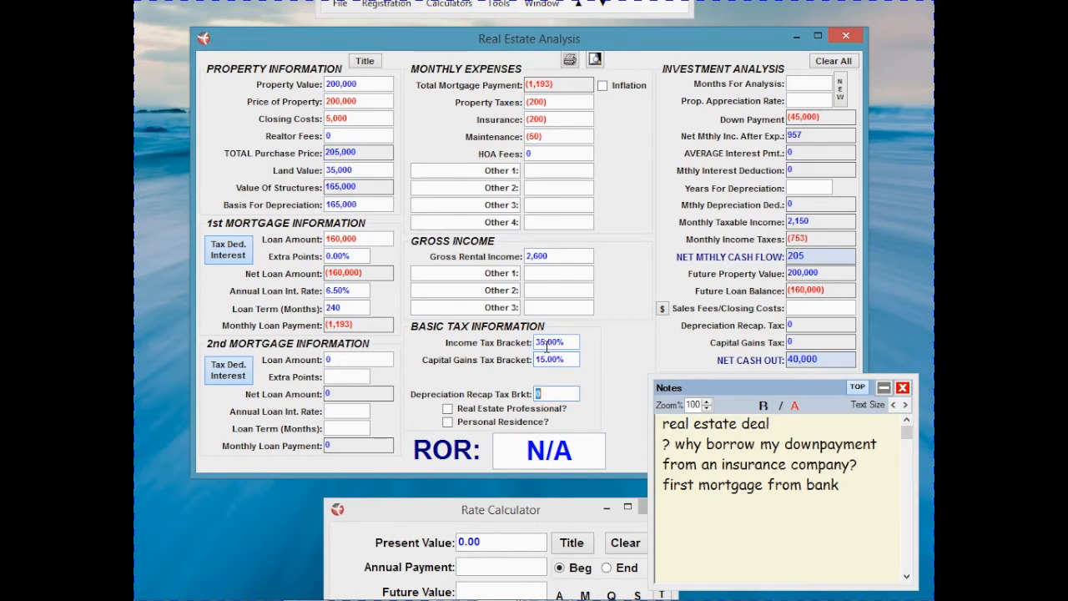
pyautogui.write('25')
# Insert a blank line after the question in the note and add the line "second "mortgage" from ins. co." below the first mortgage line
pyautogui.click(861, 469)
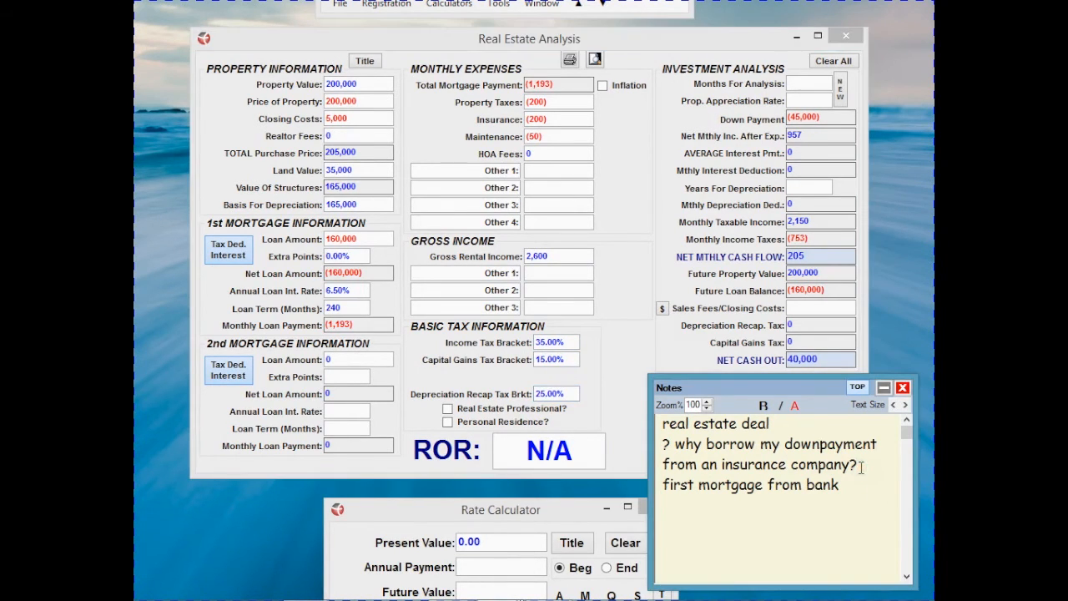
pyautogui.press('Return')
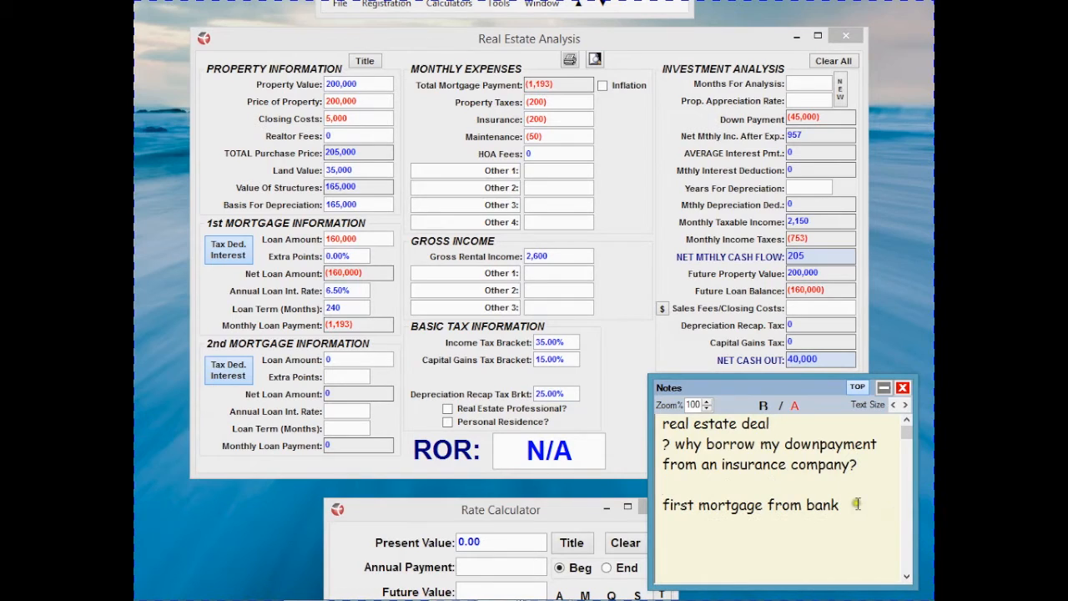
pyautogui.click(857, 504)
pyautogui.press('Return')
pyautogui.write('second "mor')
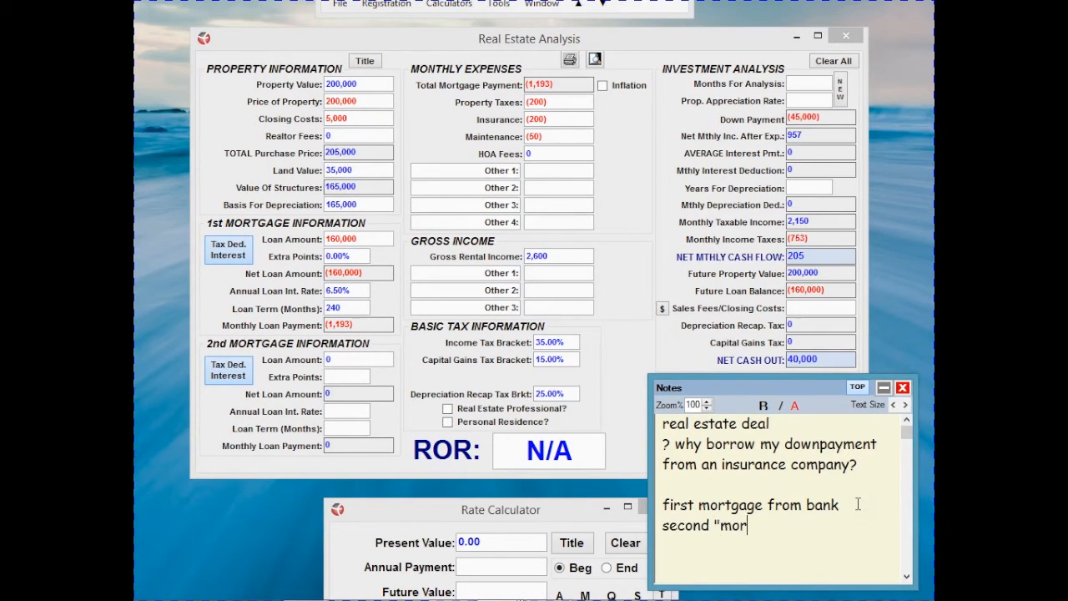
pyautogui.write('tgage" from ins. co.')
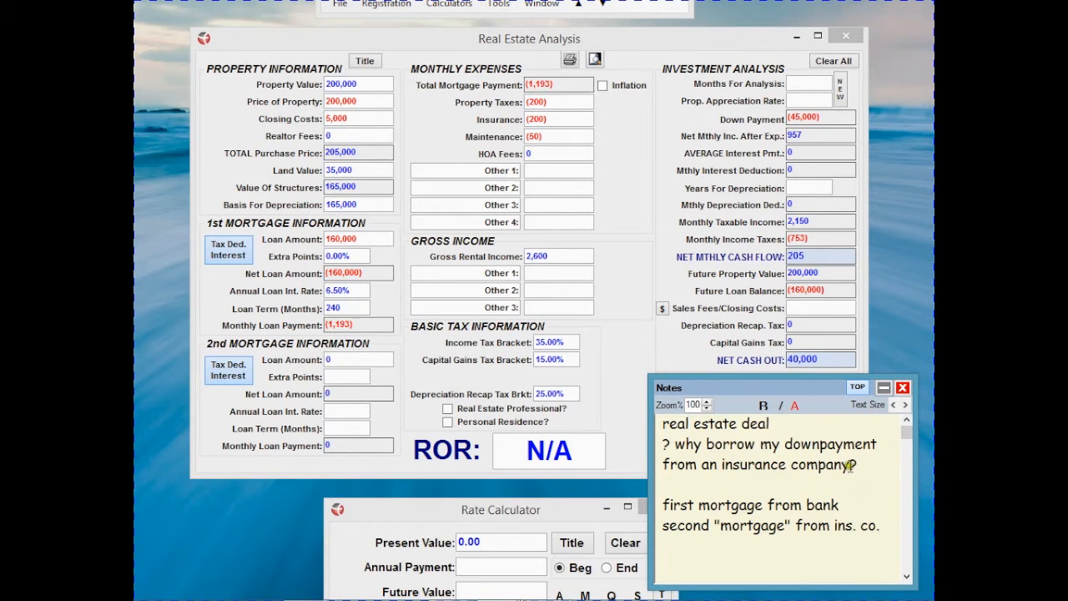
# Extend the note's question with "using my cash value as collateral" before the question mark
pyautogui.click(849, 468)
pyautogui.write('using my cash value as c')
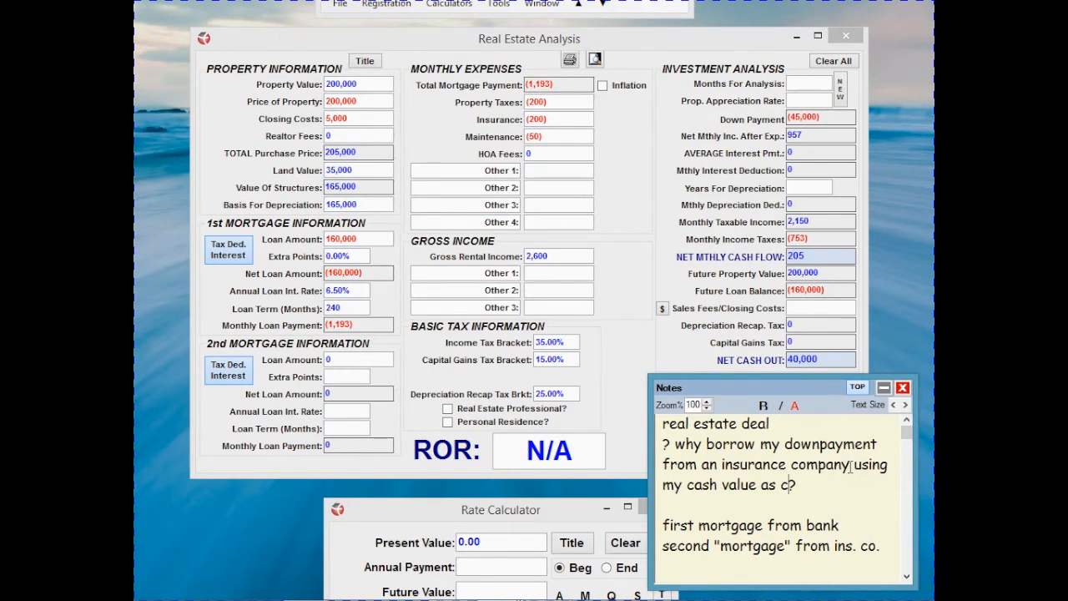
pyautogui.write('ollateral')
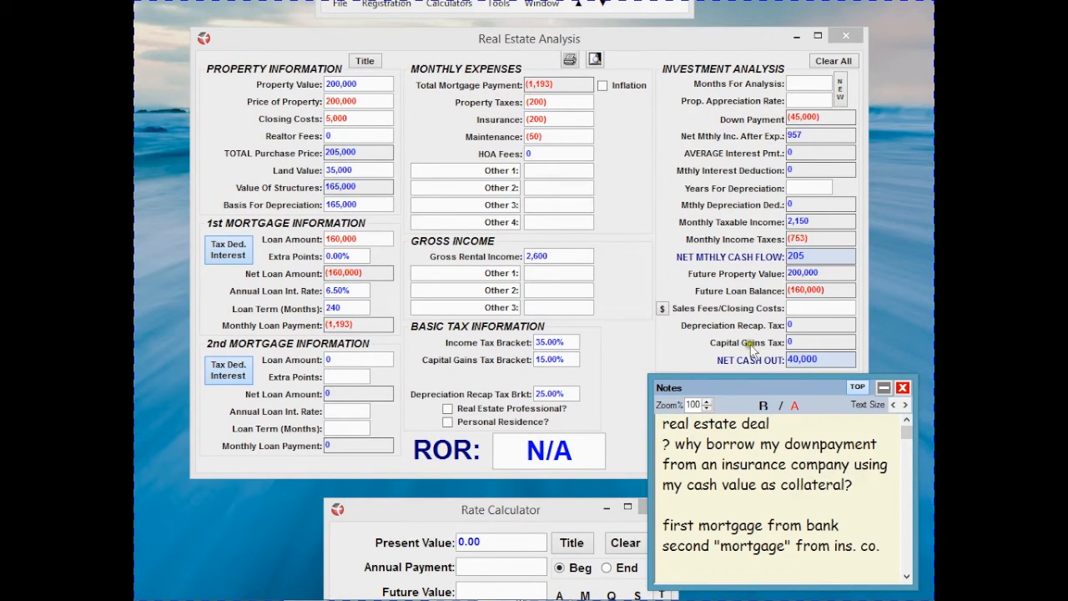
# Set the investment analysis to 60 months and the depreciation period to 39 years
pyautogui.click(802, 83)
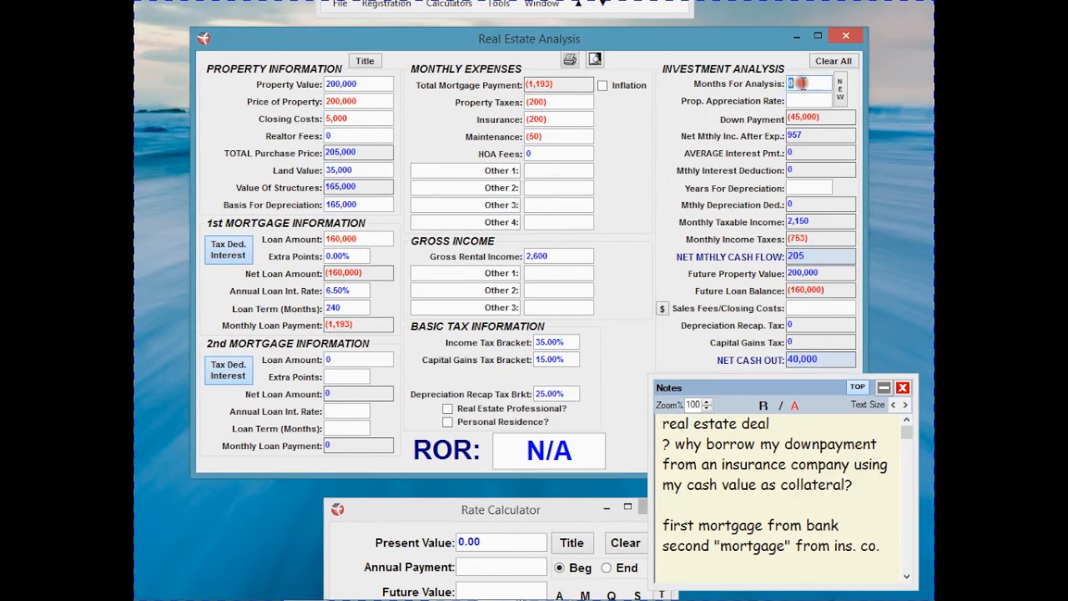
pyautogui.write('60')
pyautogui.press('Tab')
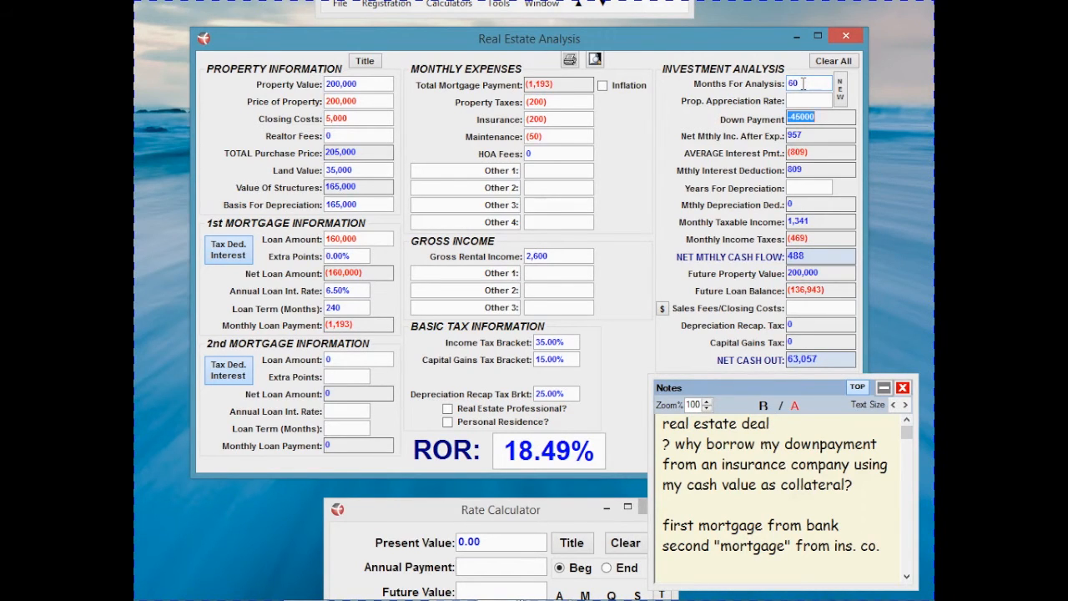
pyautogui.click(804, 186)
pyautogui.write('3')
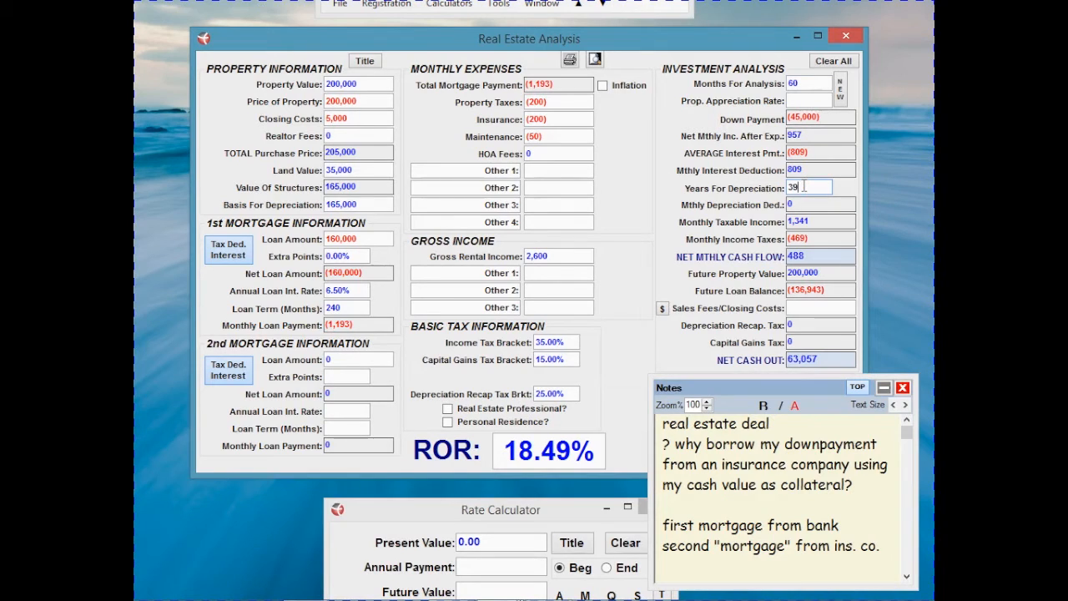
pyautogui.write('9')
pyautogui.press('Tab')
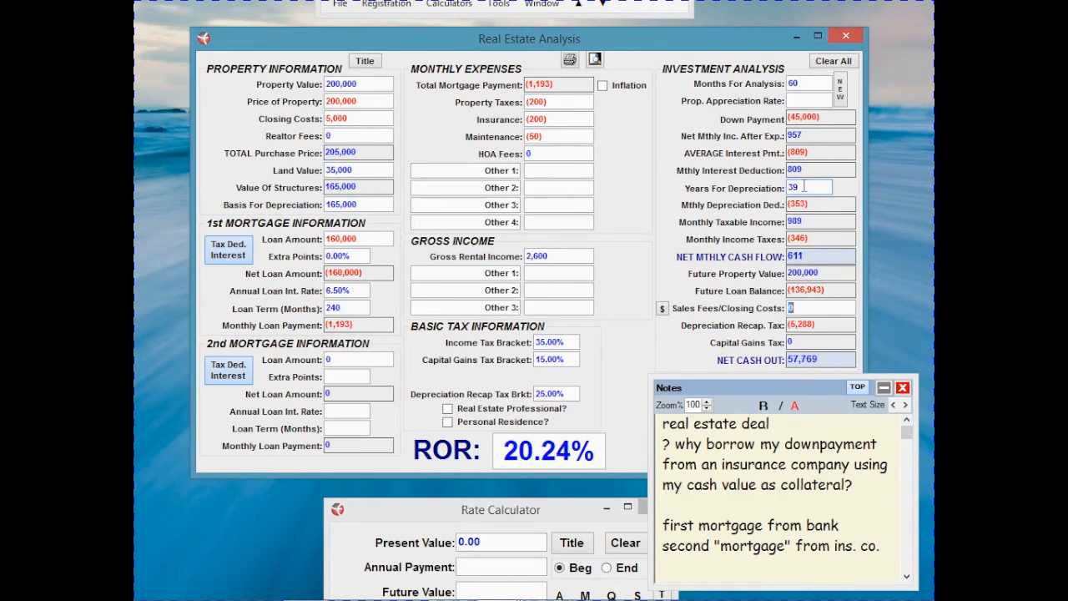
# Switch the sales fees/closing costs to a percentage of 6% and set the property appreciation rate to 4%
pyautogui.click(661, 309)
pyautogui.press('Return')
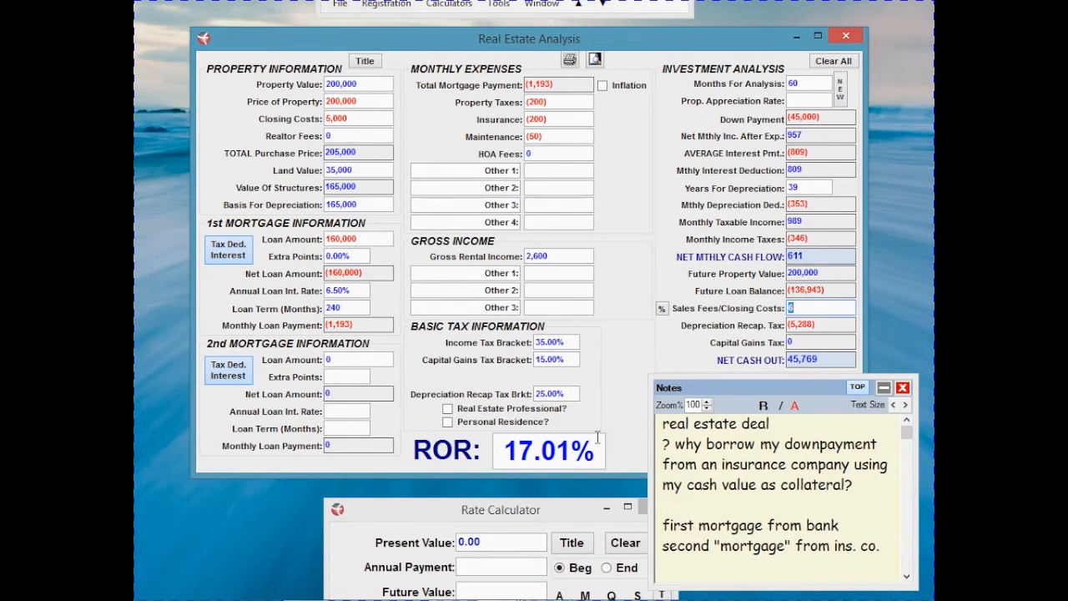
pyautogui.click(795, 99)
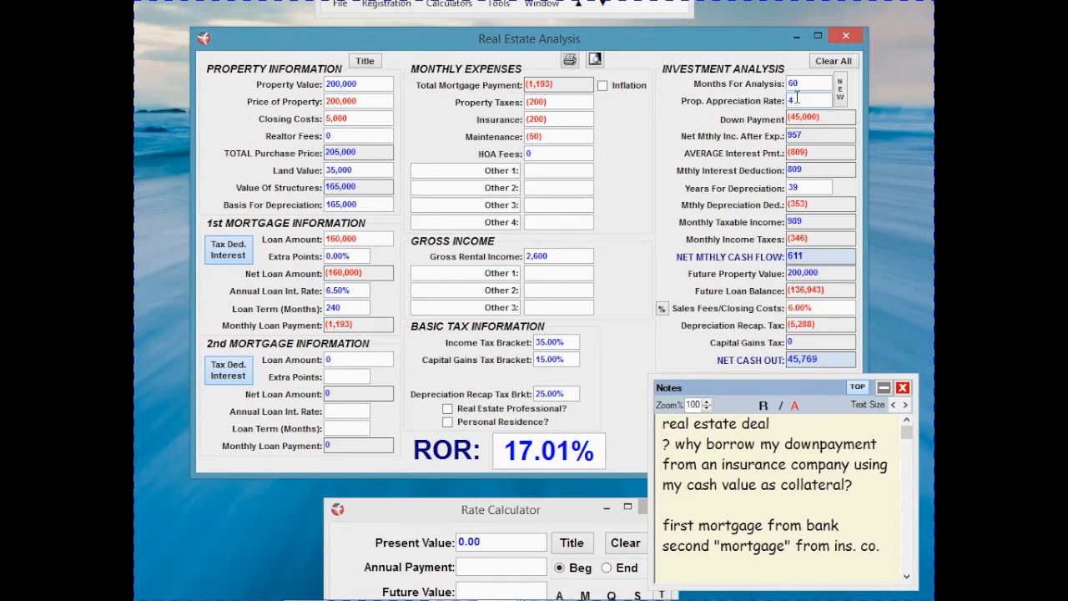
pyautogui.press('Return')
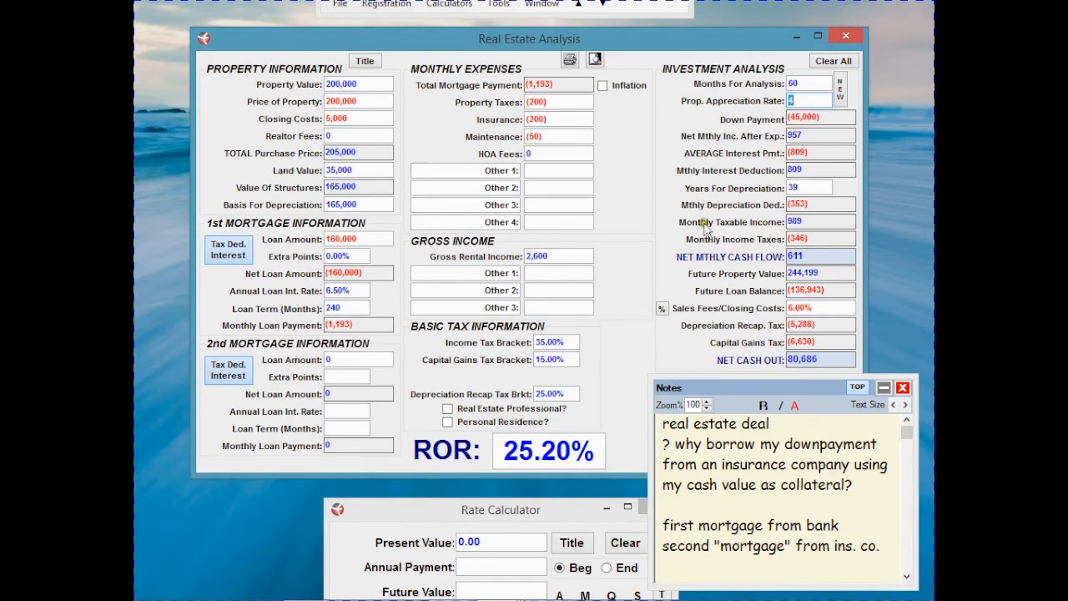
# Move the Rate Calculator over the Real Estate Analysis window, keep it on top, and shrink it
pyautogui.click(454, 508)
pyautogui.moveTo(454, 507); pyautogui.dragTo(462, 237)
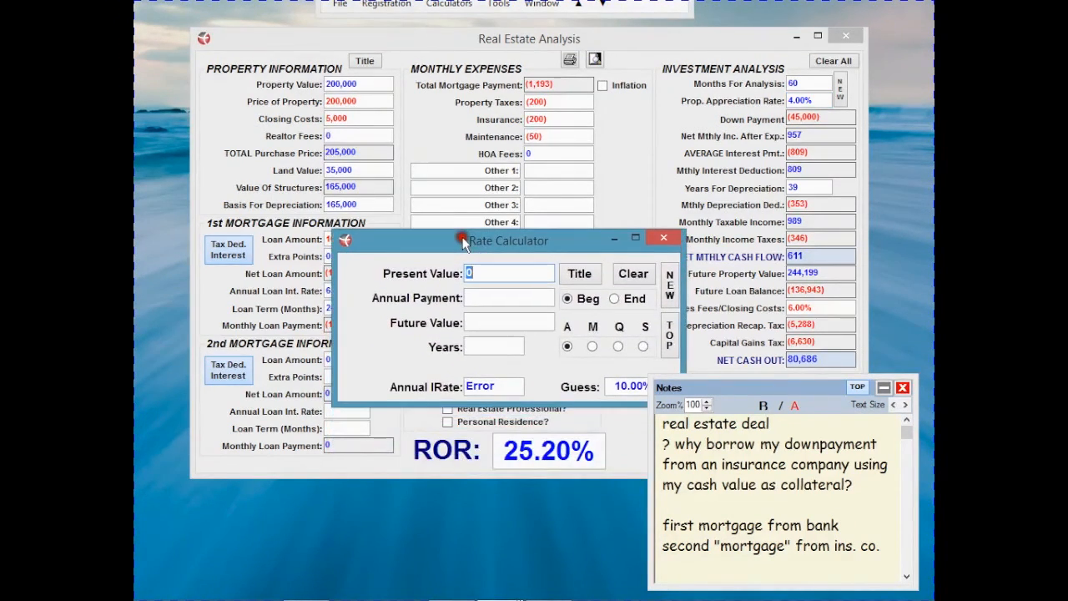
pyautogui.click(672, 344)
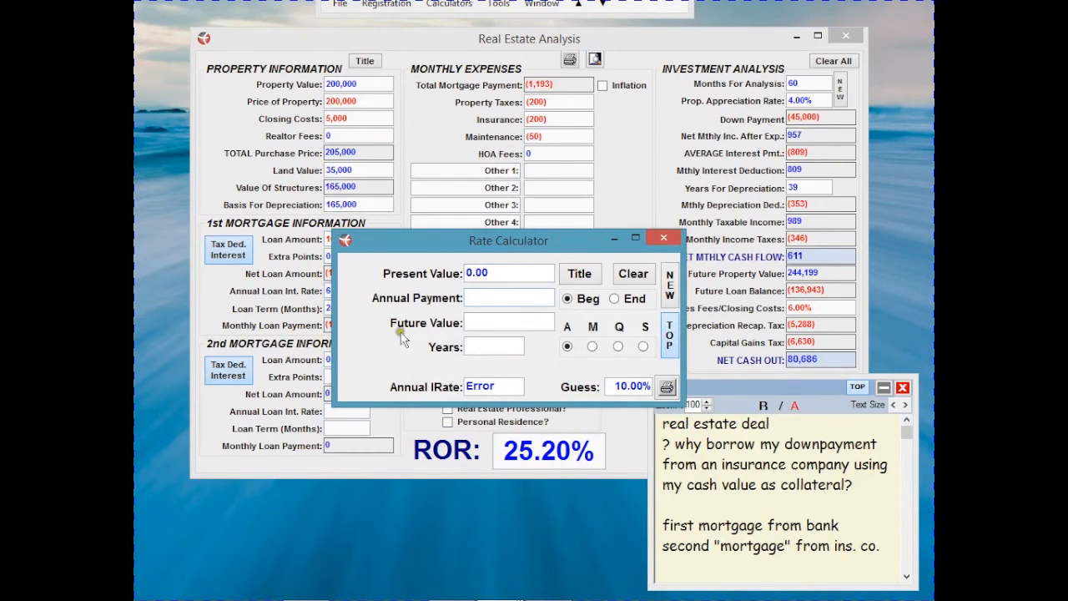
pyautogui.moveTo(336, 349); pyautogui.dragTo(377, 357)
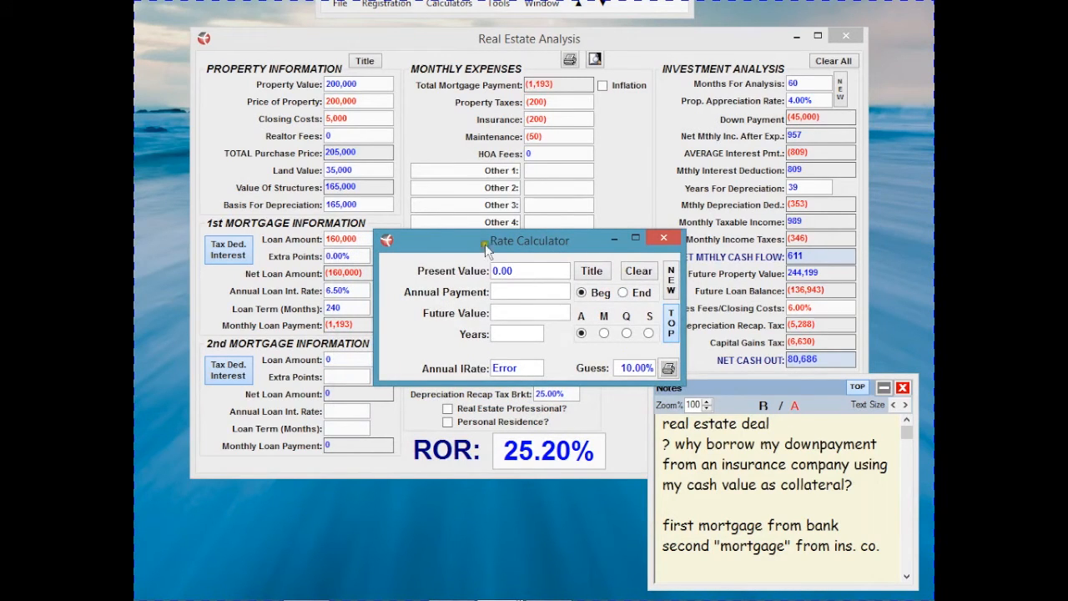
# Lower the Rate Calculator and widen the Real Estate Analysis window to uncover more of its figures
pyautogui.moveTo(482, 239); pyautogui.dragTo(487, 288)
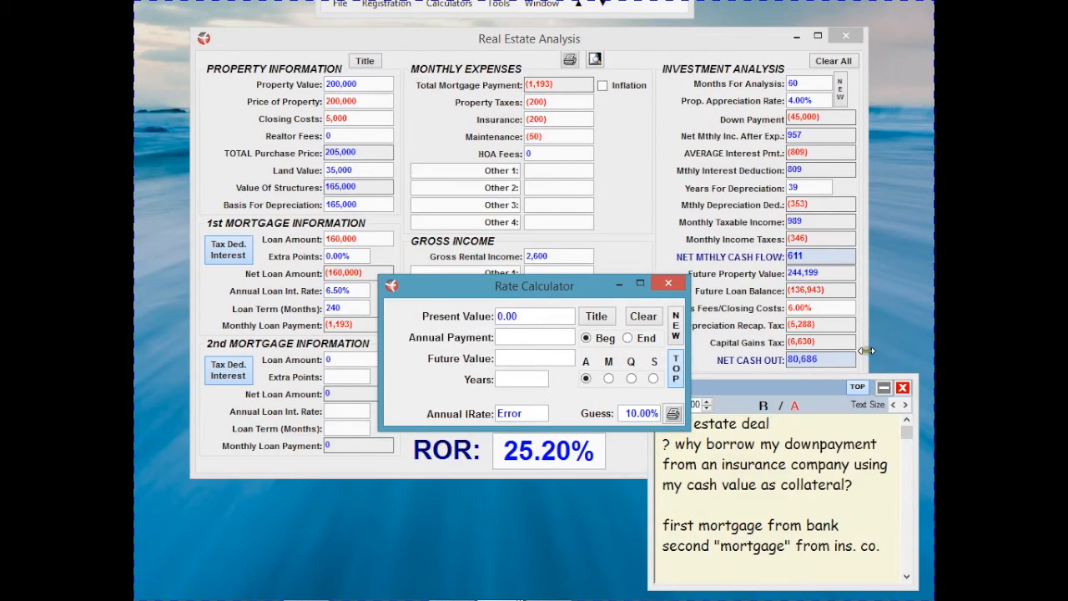
pyautogui.moveTo(867, 350); pyautogui.dragTo(891, 351)
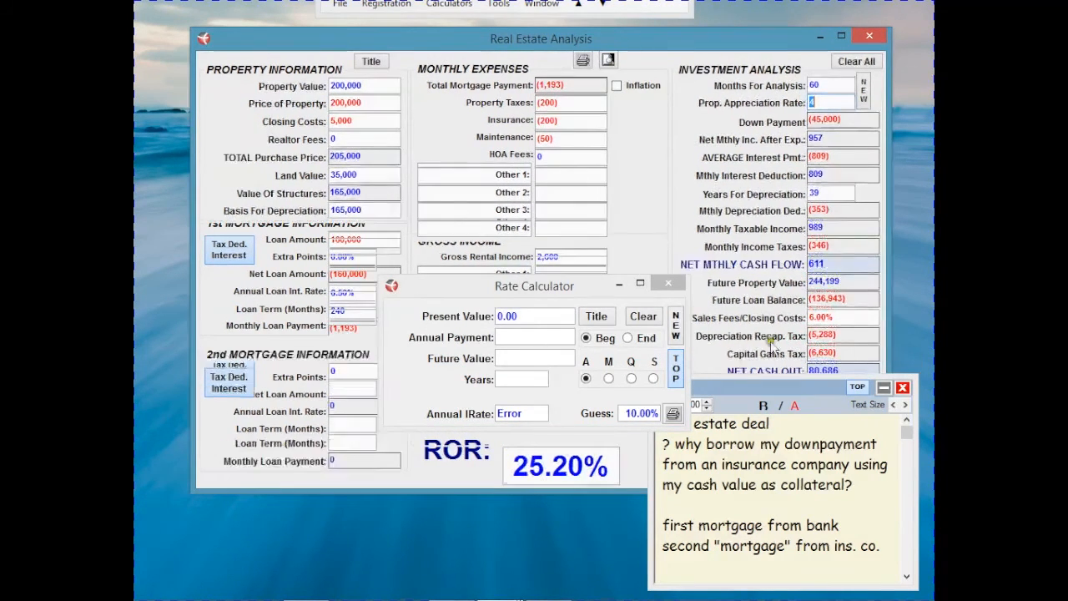
pyautogui.moveTo(513, 286); pyautogui.dragTo(523, 293)
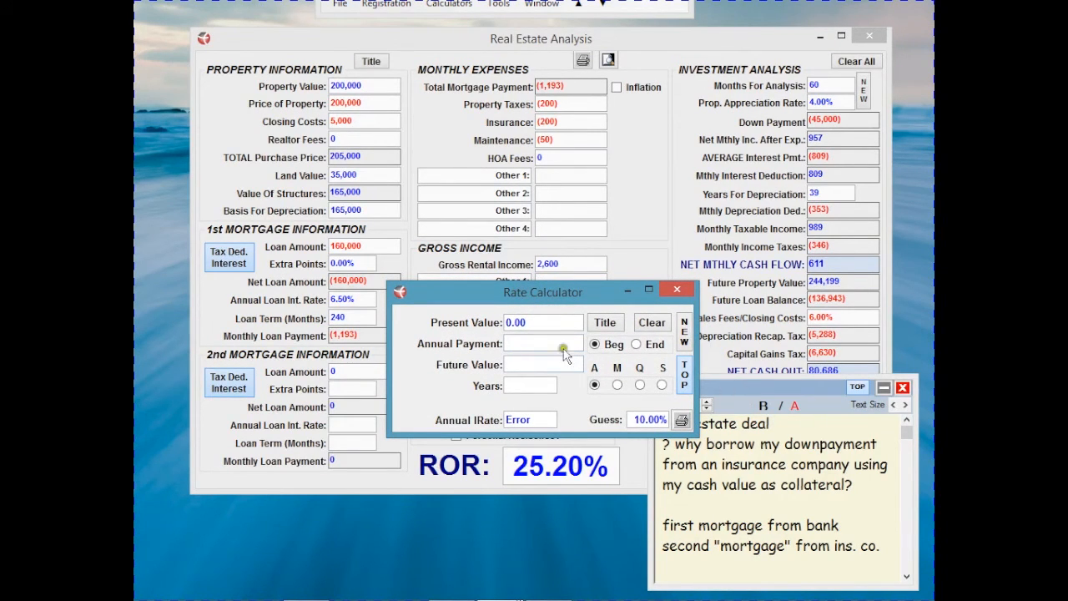
pyautogui.click(534, 321)
pyautogui.write('5000')
pyautogui.press('Tab')
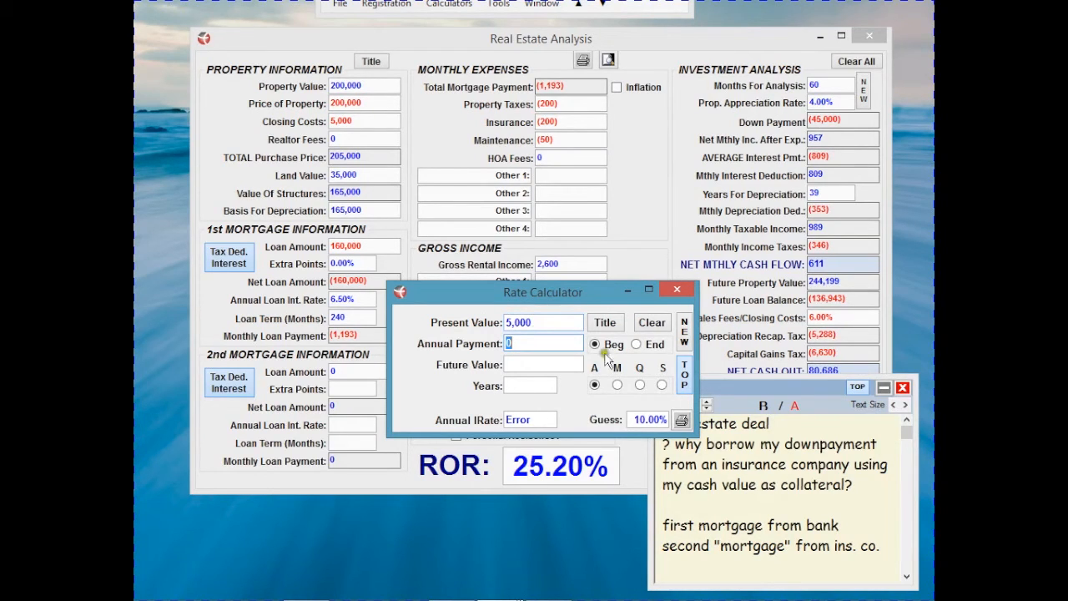
# Shift the Notes window down to uncover the net cash out and set the Rate Calculator's present value to 45,000
pyautogui.click(712, 389)
pyautogui.moveTo(712, 389); pyautogui.dragTo(712, 403)
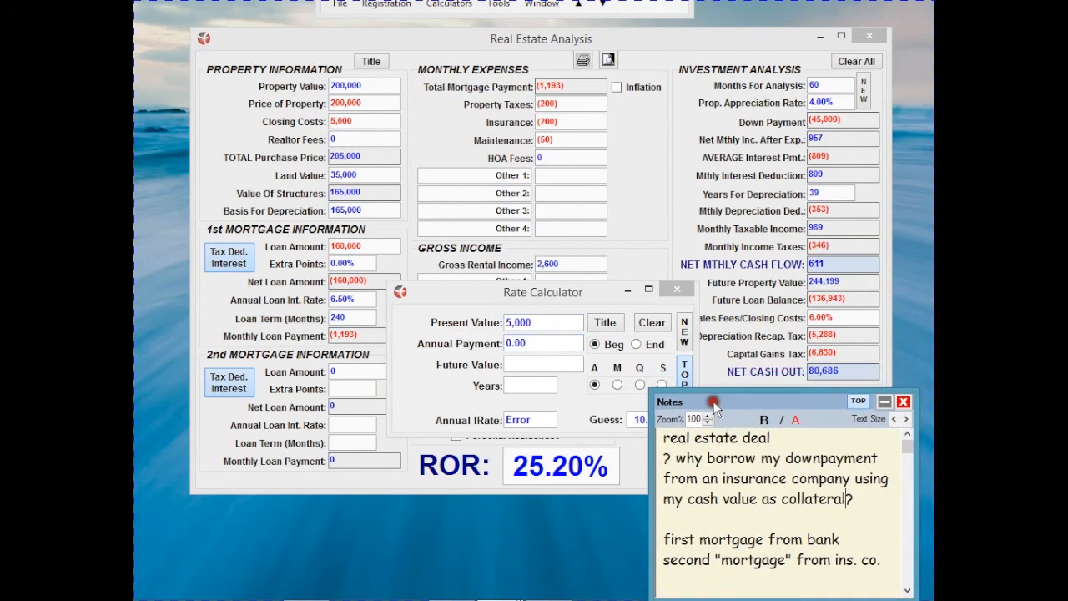
pyautogui.moveTo(494, 588)
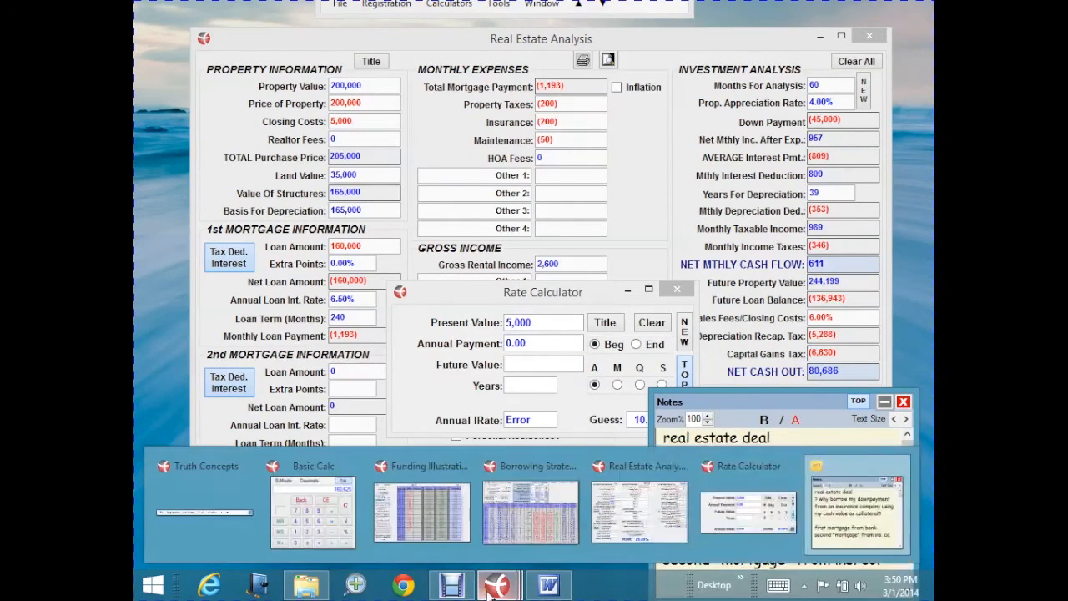
pyautogui.click(722, 526)
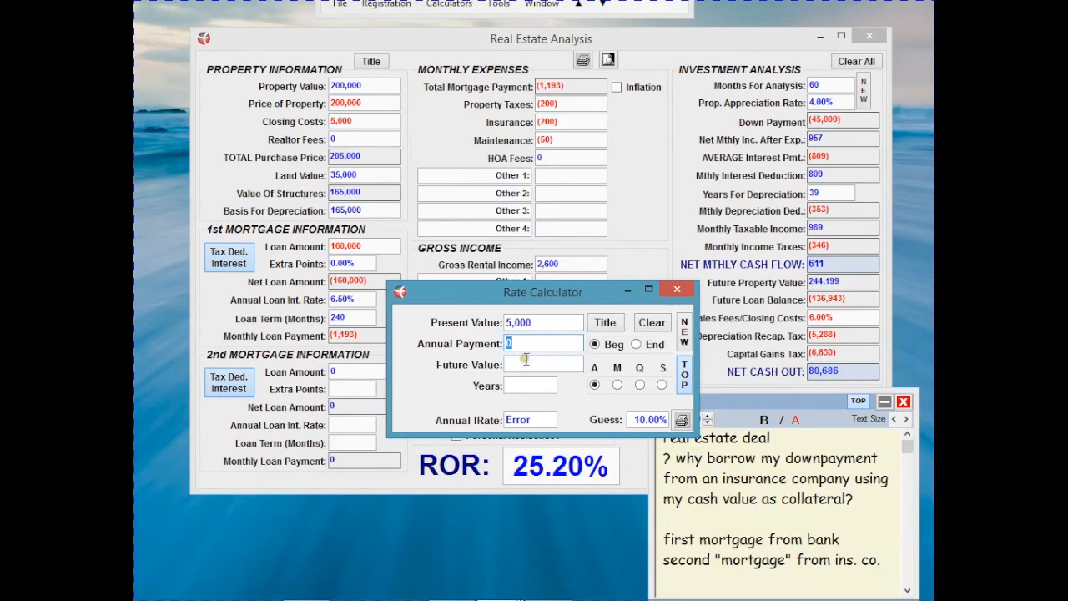
pyautogui.click(542, 322)
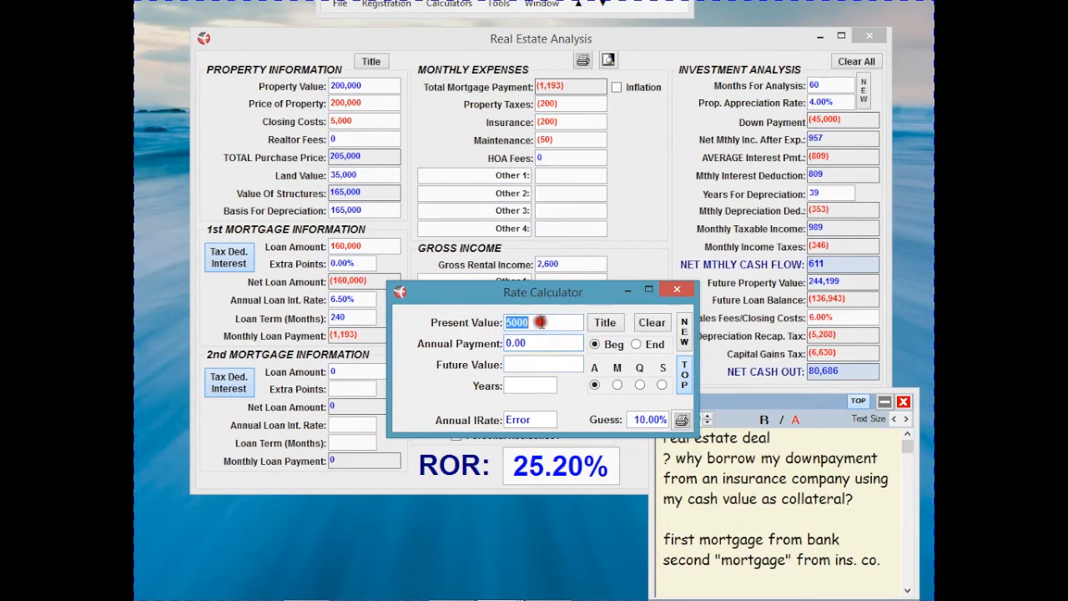
pyautogui.write('45000')
pyautogui.press('Tab')
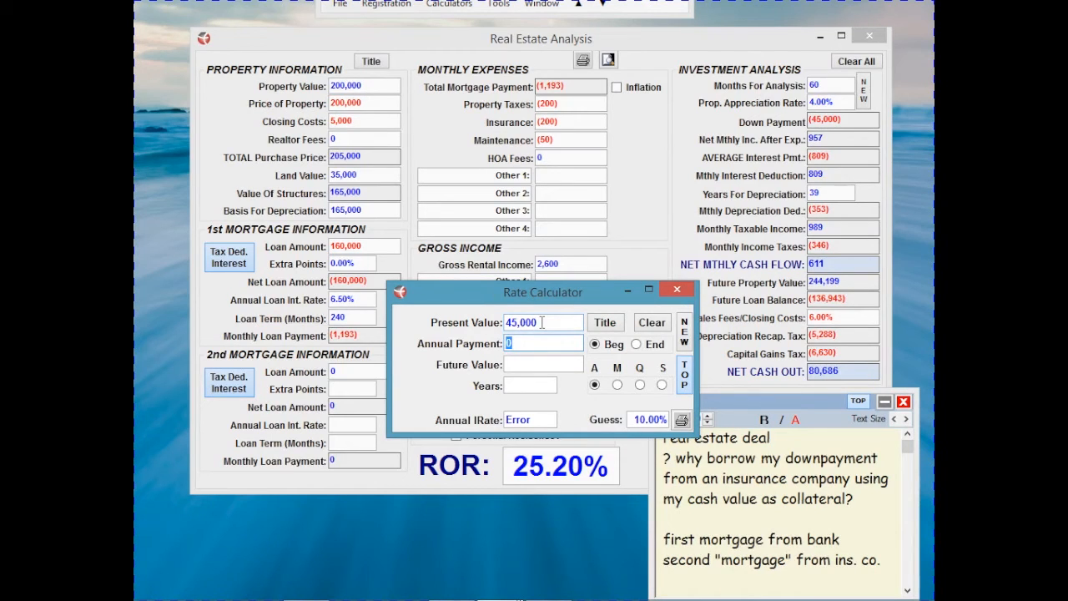
# Enter a payment of -611 in the Rate Calculator, made monthly at the end of each period
pyautogui.press('Tab')
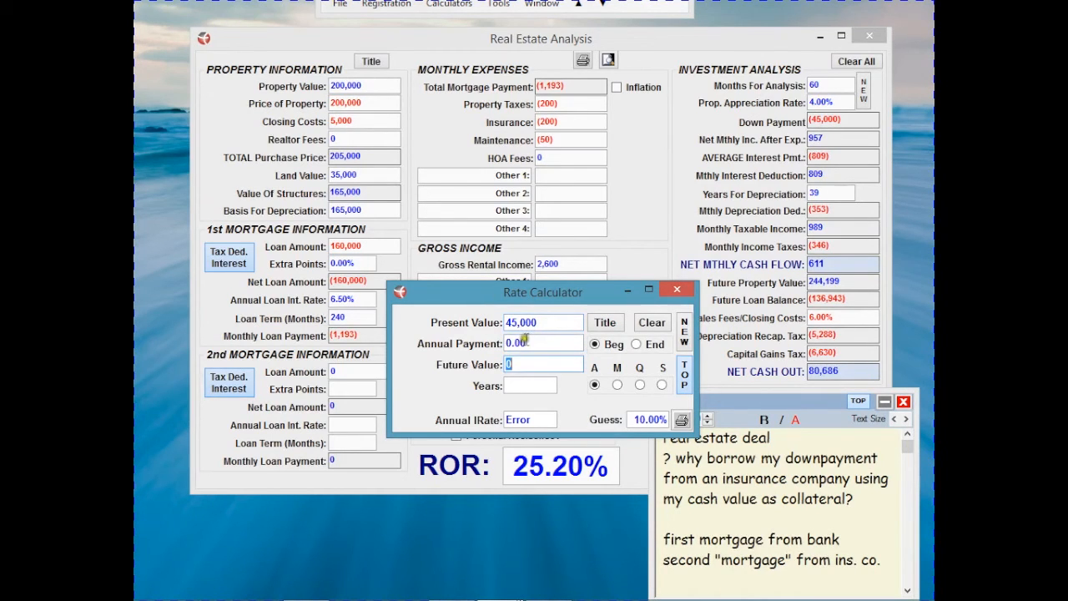
pyautogui.click(526, 340)
pyautogui.write('-')
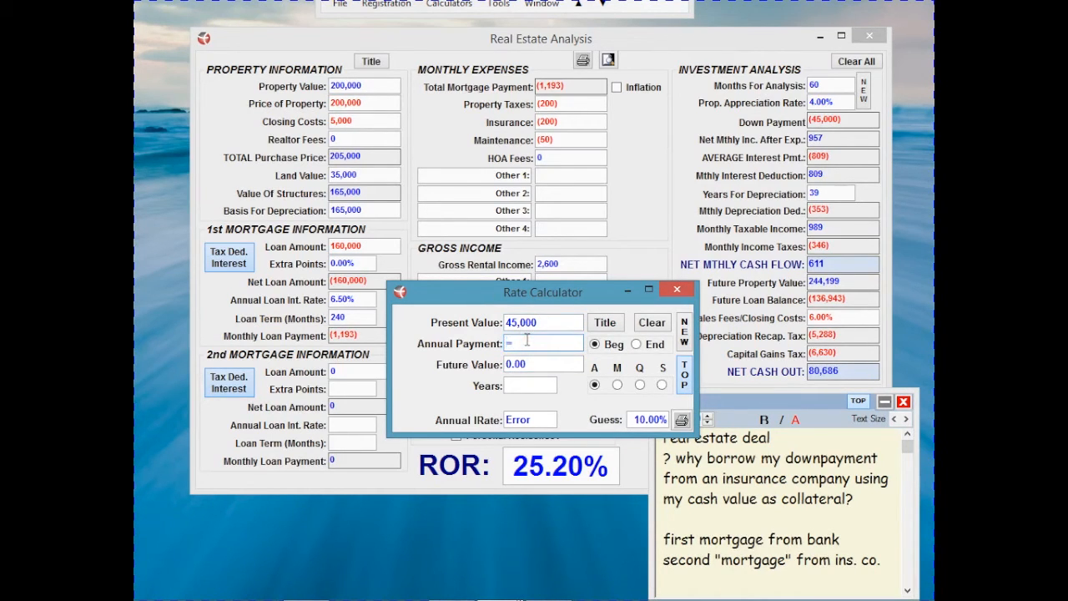
pyautogui.press('BackSpace')
pyautogui.press('Tab')
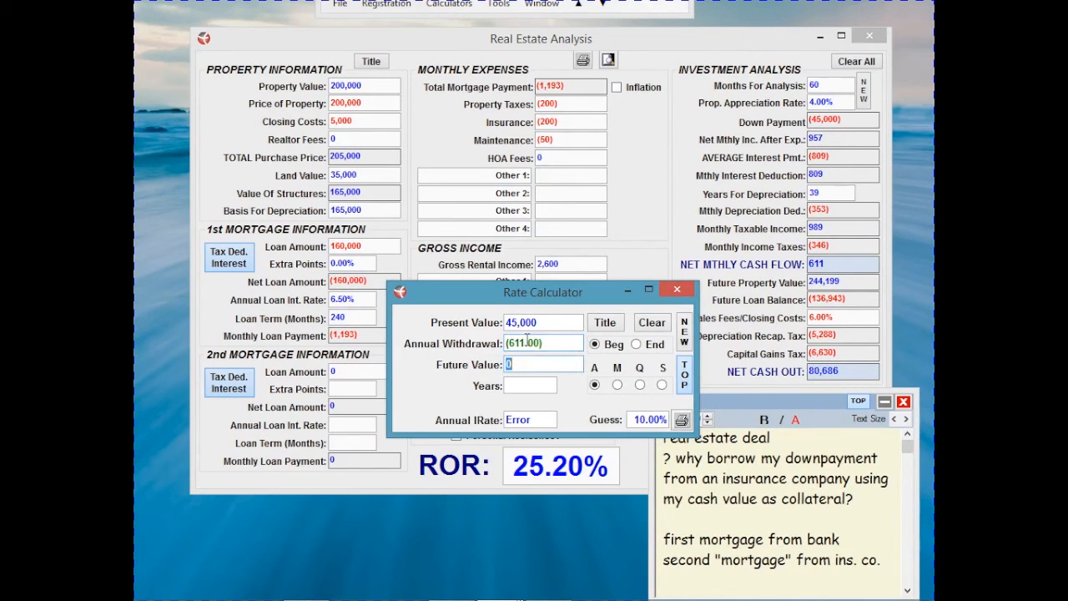
pyautogui.click(636, 344)
pyautogui.click(617, 385)
# Set the Rate Calculator's future value to 80,686 and the term to 60 months
pyautogui.write('4')
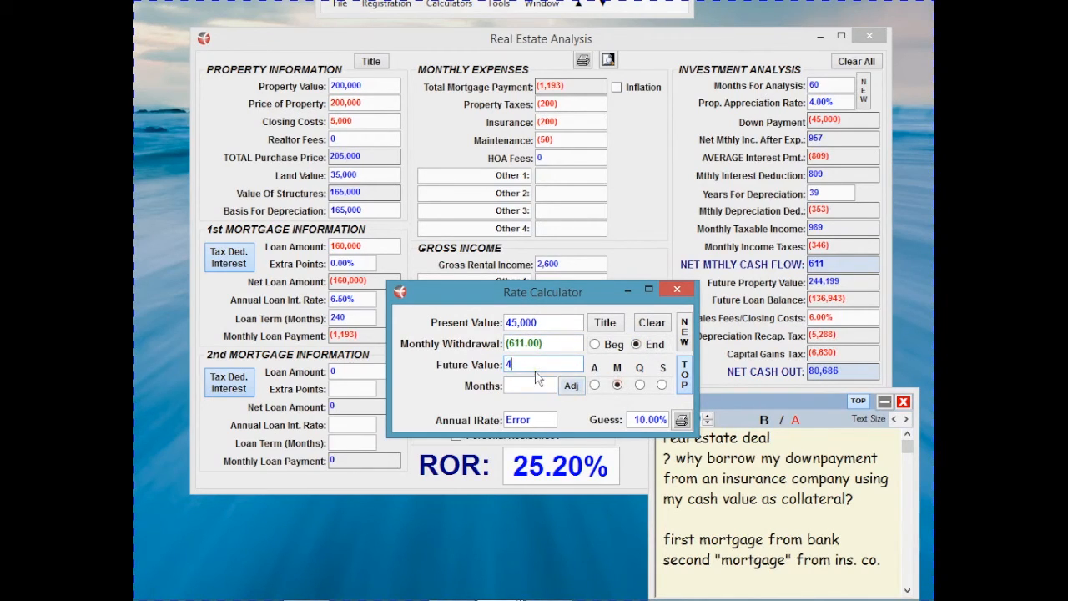
pyautogui.write('80686')
pyautogui.press('Tab')
pyautogui.write('60')
pyautogui.press('Tab')
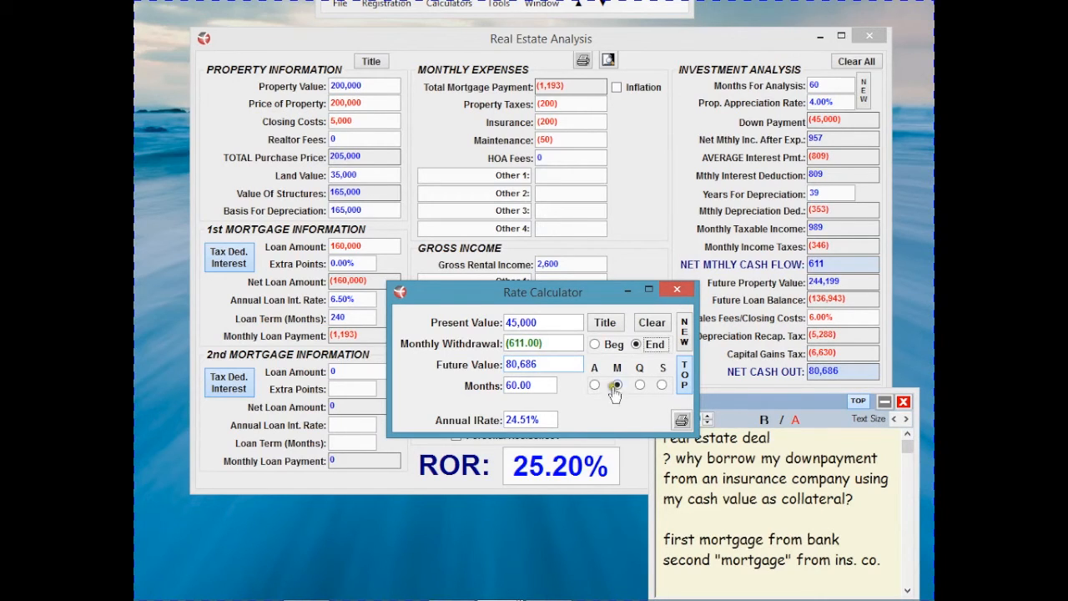
# Change the withdrawal timing to the beginning of each period and keep the Rate Calculator on top
pyautogui.click(594, 344)
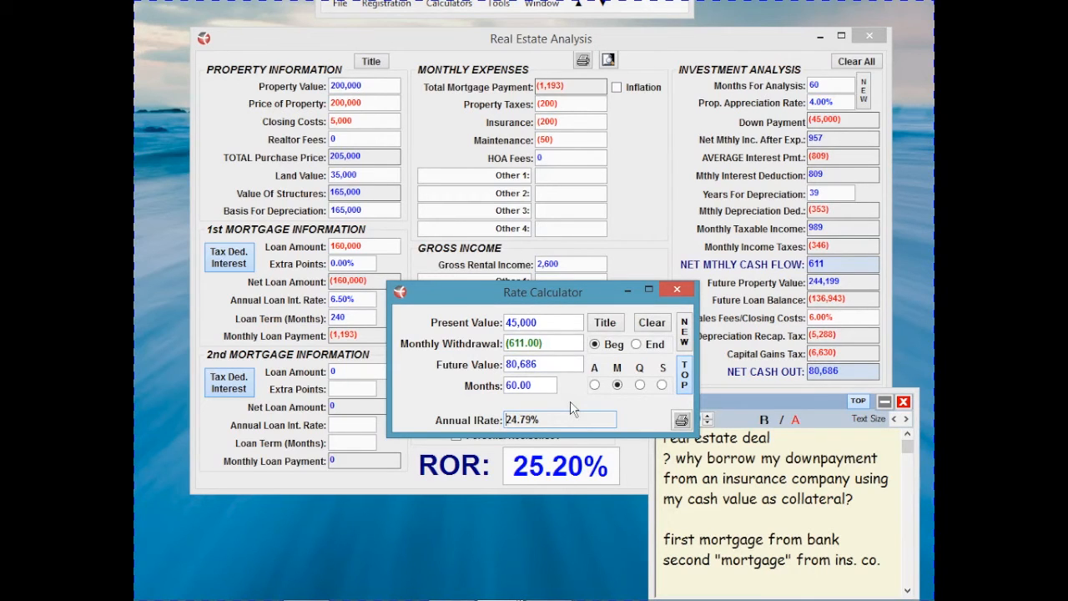
pyautogui.click(684, 384)
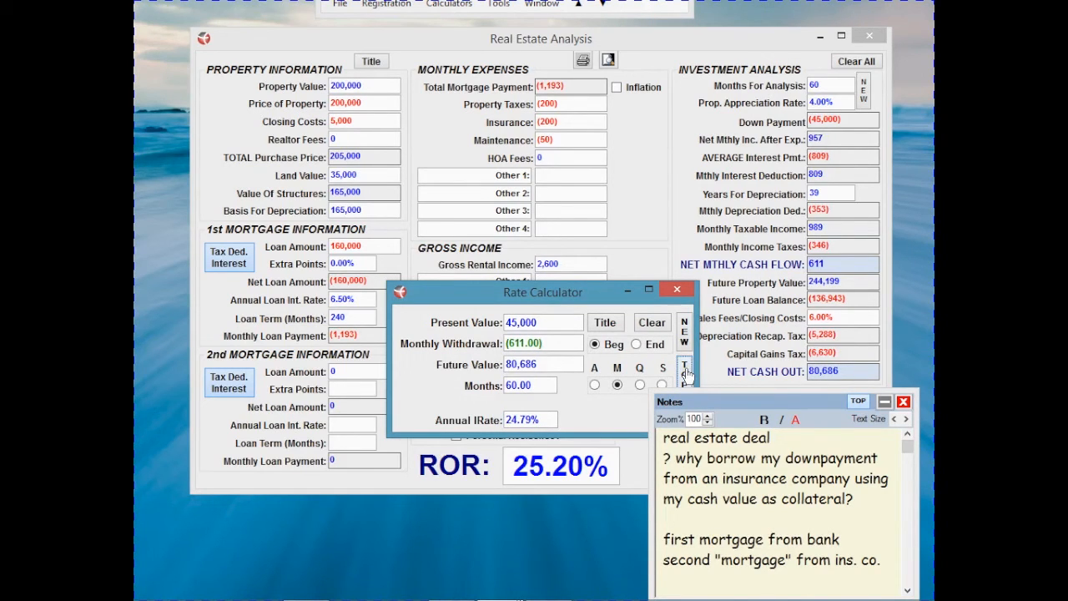
pyautogui.click(684, 371)
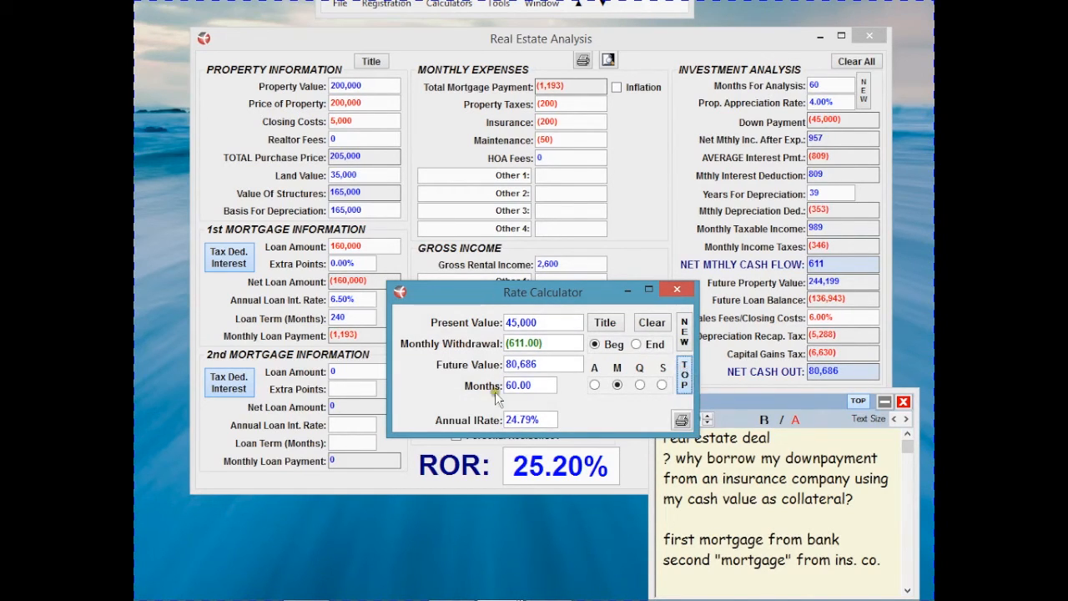
# Enter a second mortgage of 40,000 at 8% interest over 240 months and fill in its calculated monthly payment
pyautogui.click(343, 370)
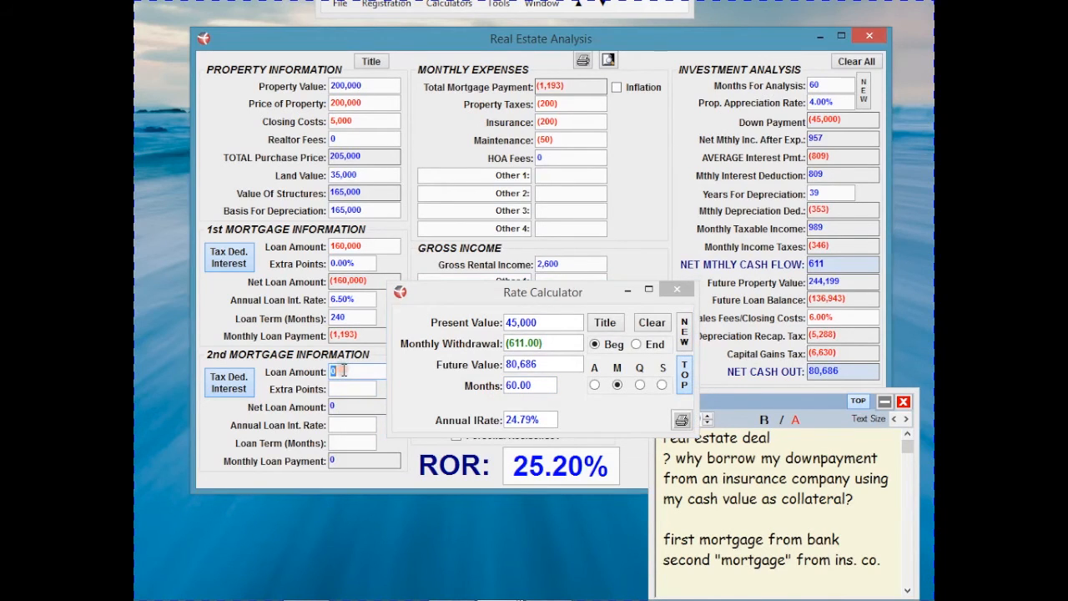
pyautogui.write('40000')
pyautogui.press('Tab')
pyautogui.press('Tab')
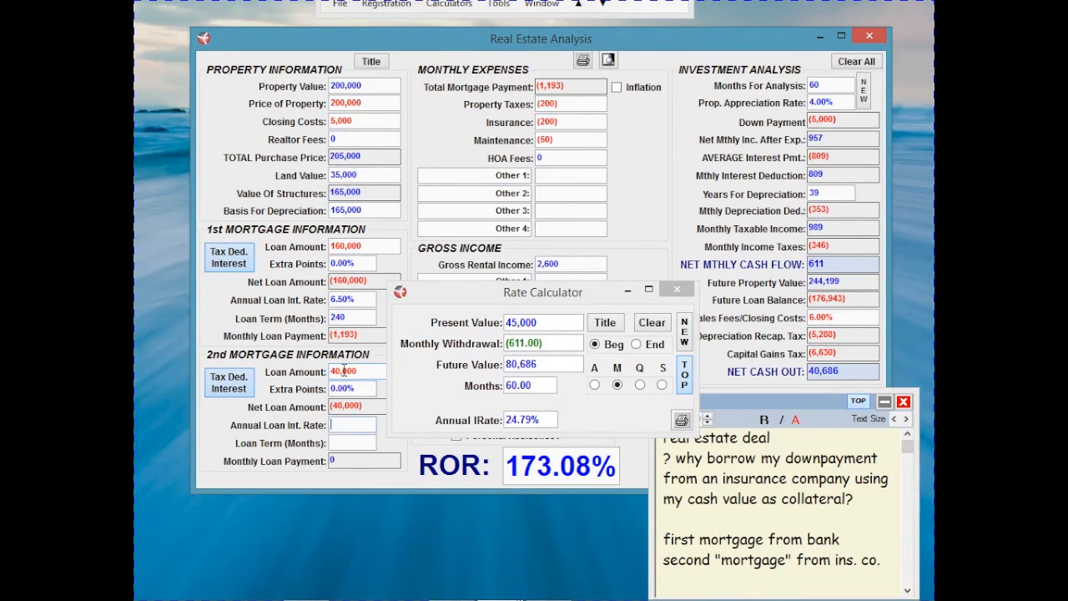
pyautogui.press('Tab')
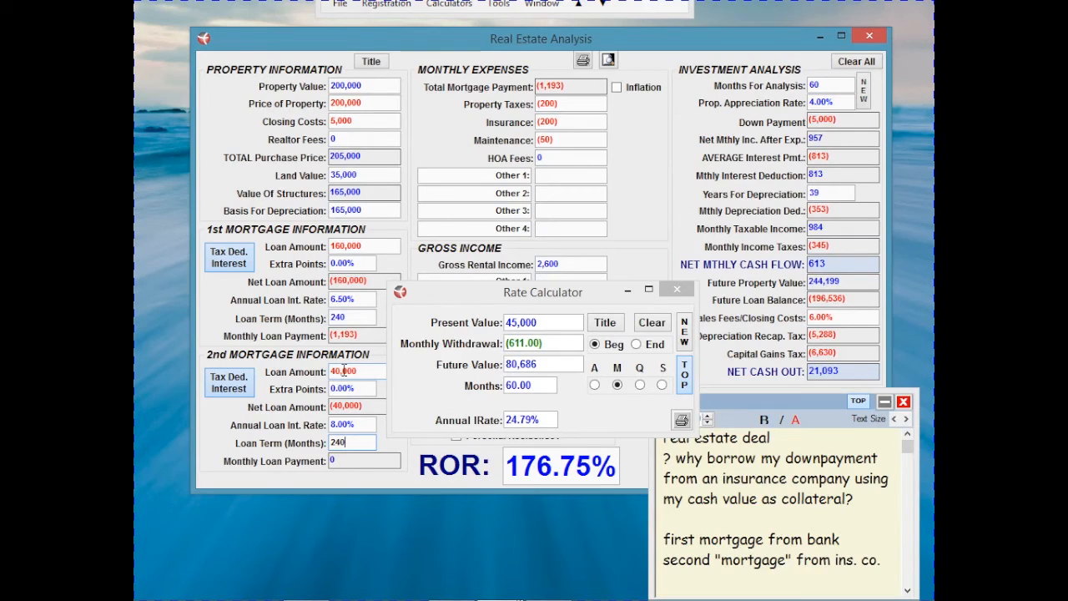
pyautogui.press('Tab')
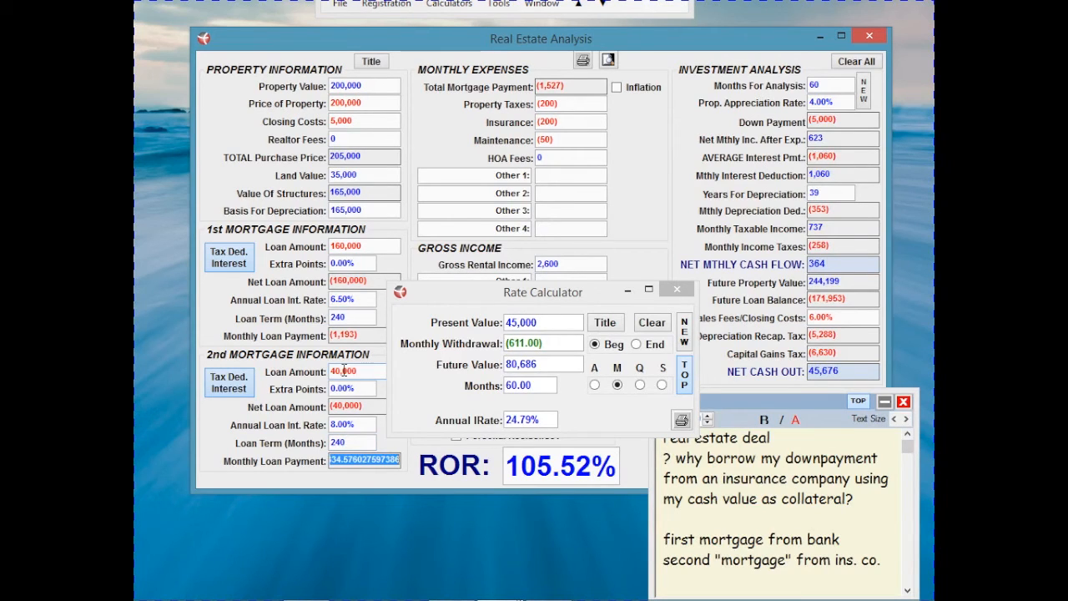
pyautogui.press('Tab')
pyautogui.press('Tab')
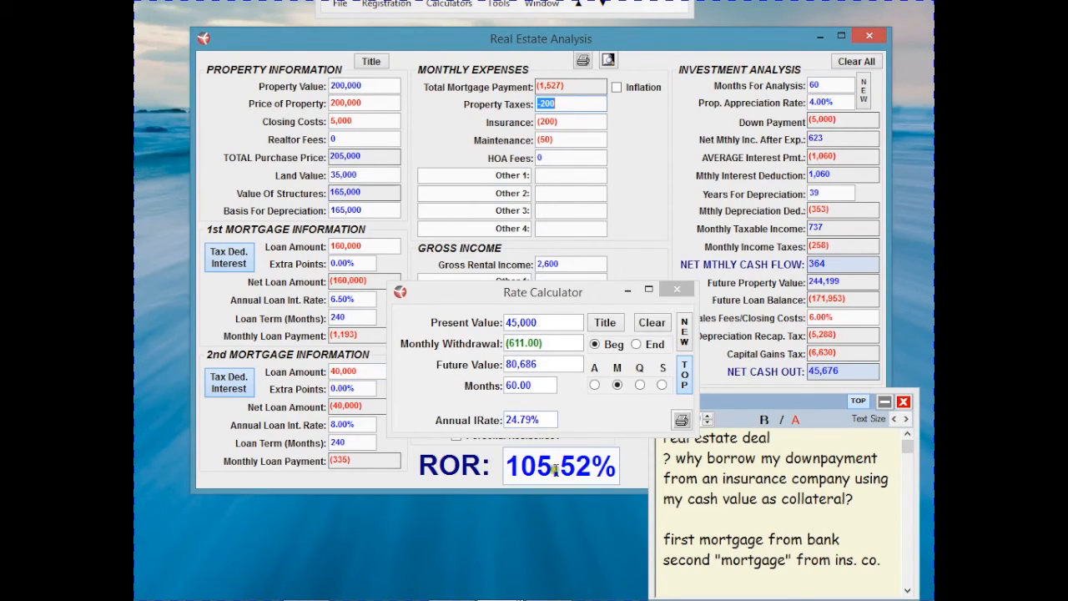
# Open a second Rate Calculator, place it over the first with the first's annual rate still visible, and keep it on top
pyautogui.click(684, 330)
pyautogui.click(683, 330)
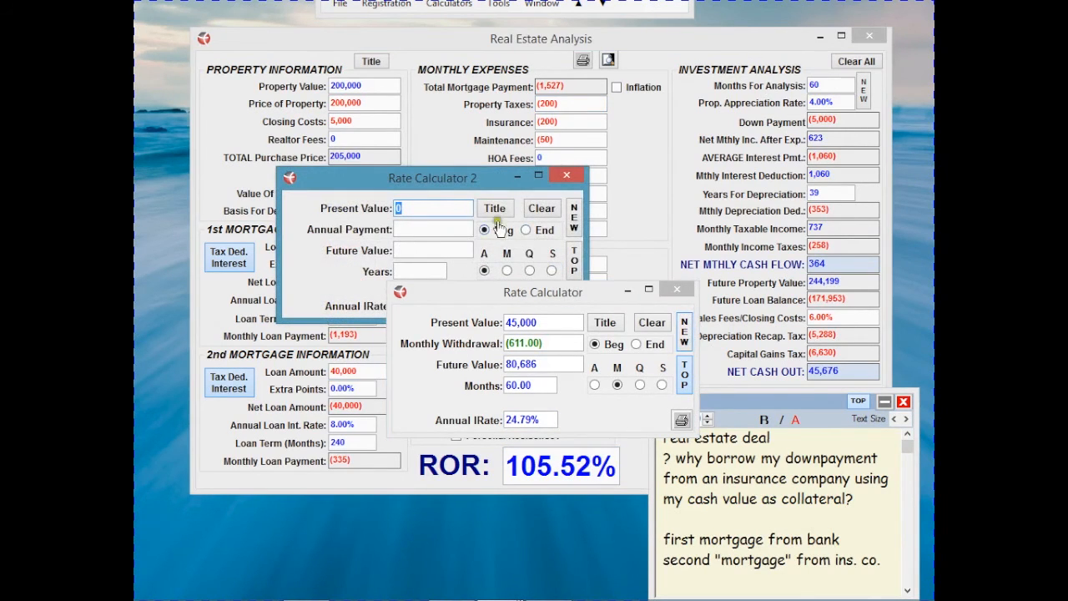
pyautogui.moveTo(447, 180); pyautogui.dragTo(541, 253)
pyautogui.click(596, 225)
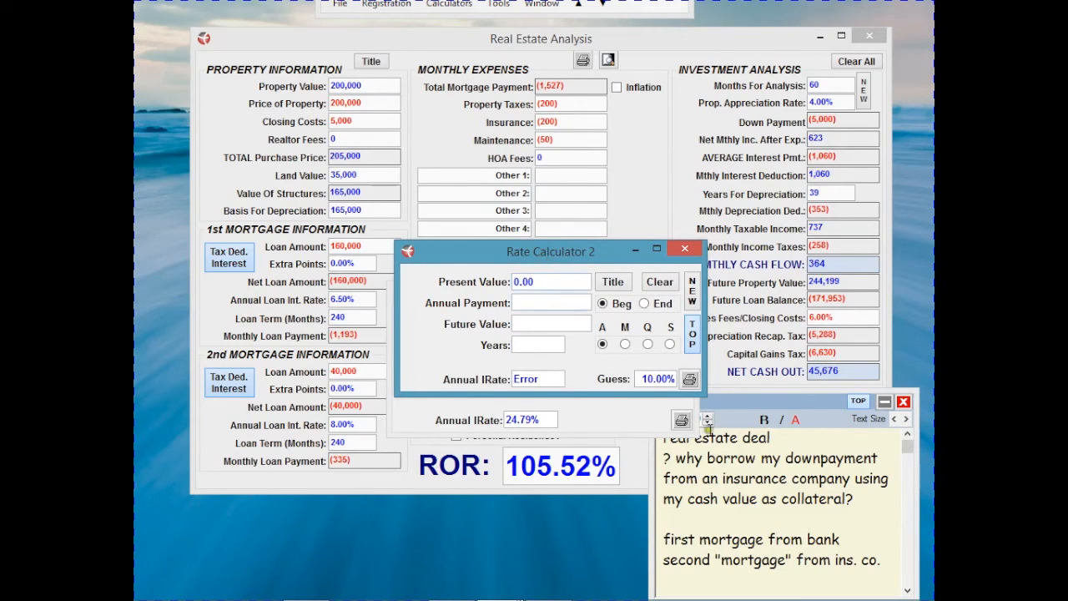
# Set the present value in Rate Calculator 2 to 5,000
pyautogui.doubleClick(535, 282)
pyautogui.write('0')
pyautogui.press('BackSpace')
pyautogui.write('5000')
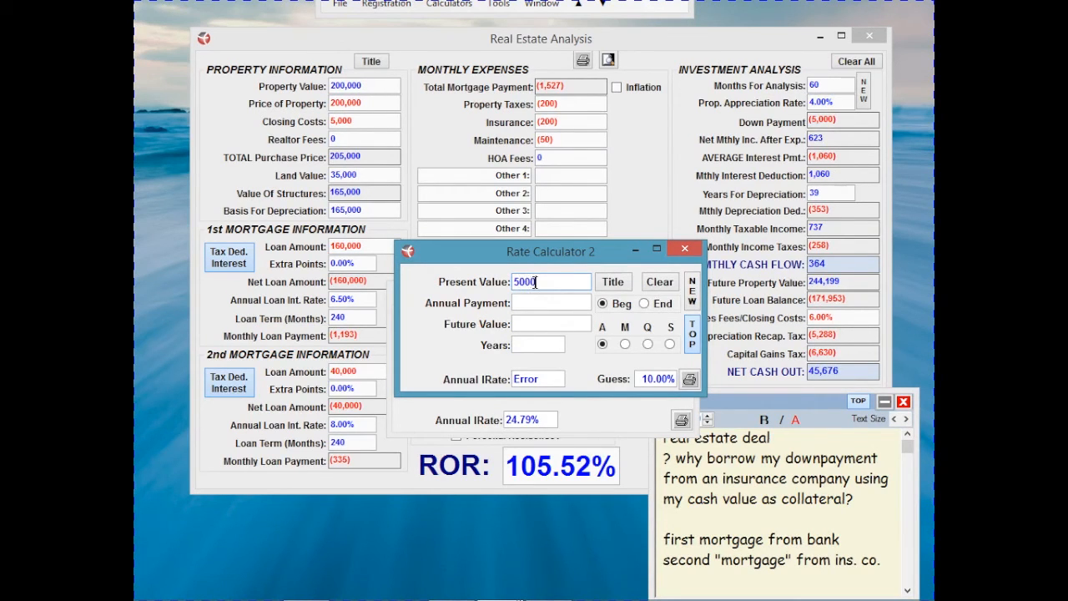
pyautogui.press('Tab')
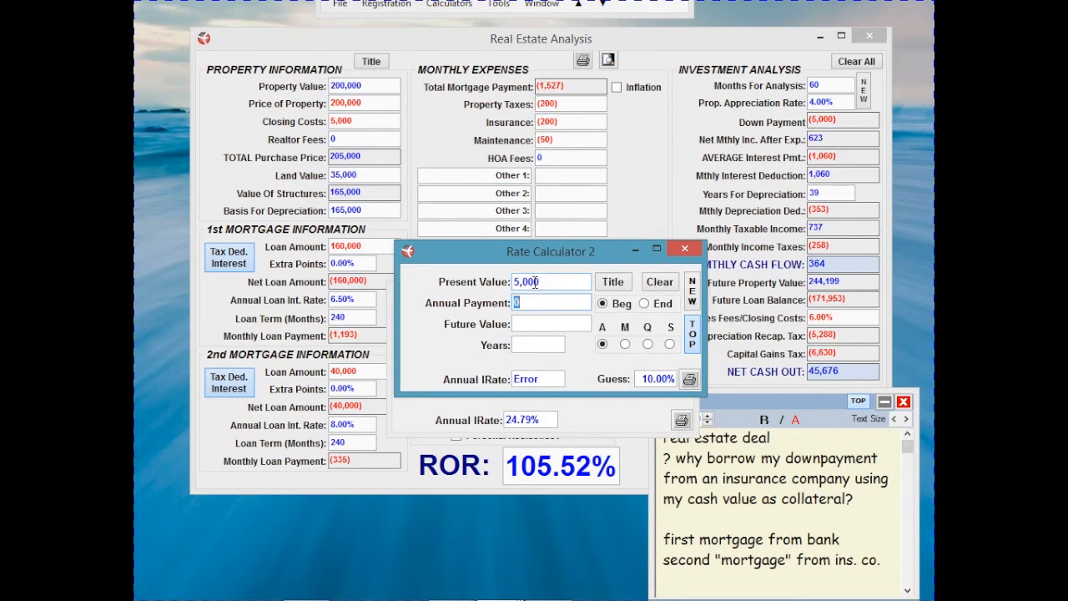
# Enter a payment of -364 in Rate Calculator 2, made monthly at the beginning of each period
pyautogui.click(644, 304)
pyautogui.click(604, 303)
pyautogui.click(625, 344)
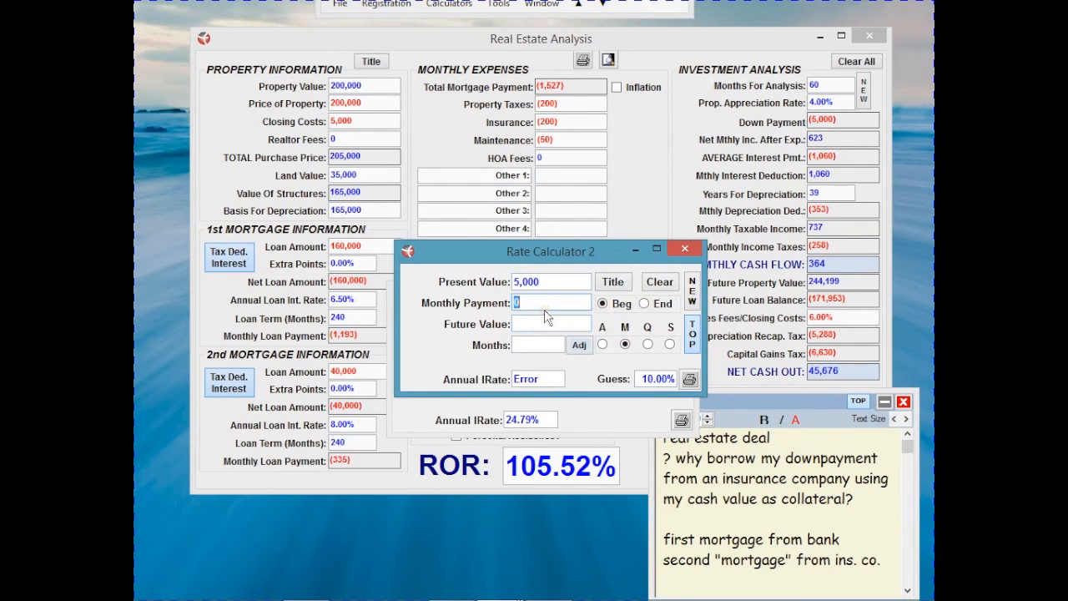
pyautogui.write('-364')
pyautogui.press('Tab')
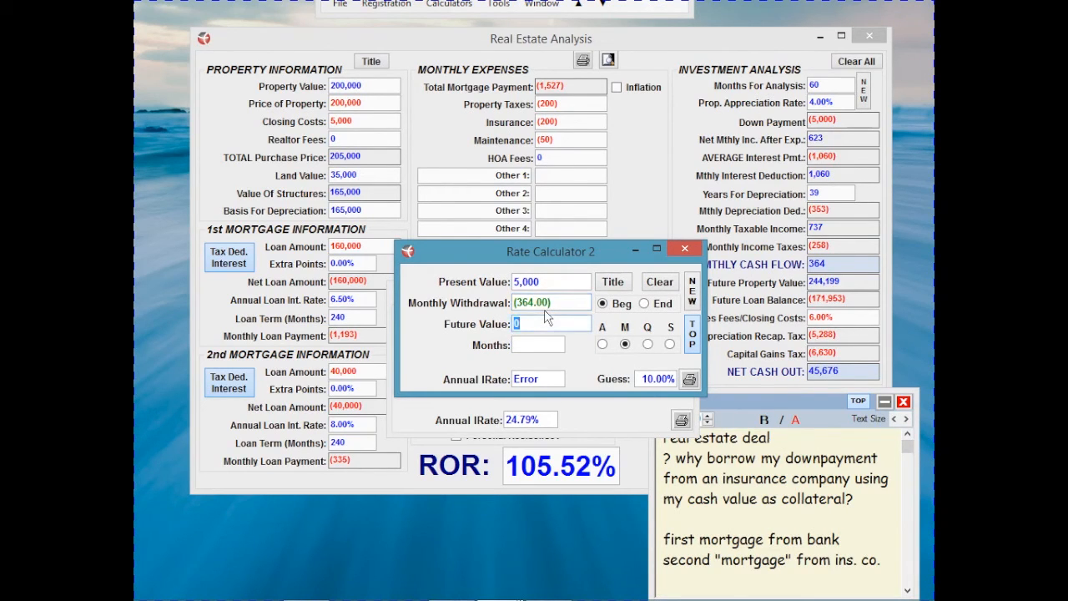
# Set the future value in Rate Calculator 2 to 45,676 and the term to 60 months
pyautogui.write('45,')
pyautogui.write('676')
pyautogui.press('Tab')
pyautogui.write('60')
pyautogui.press('Tab')
pyautogui.press('Tab')
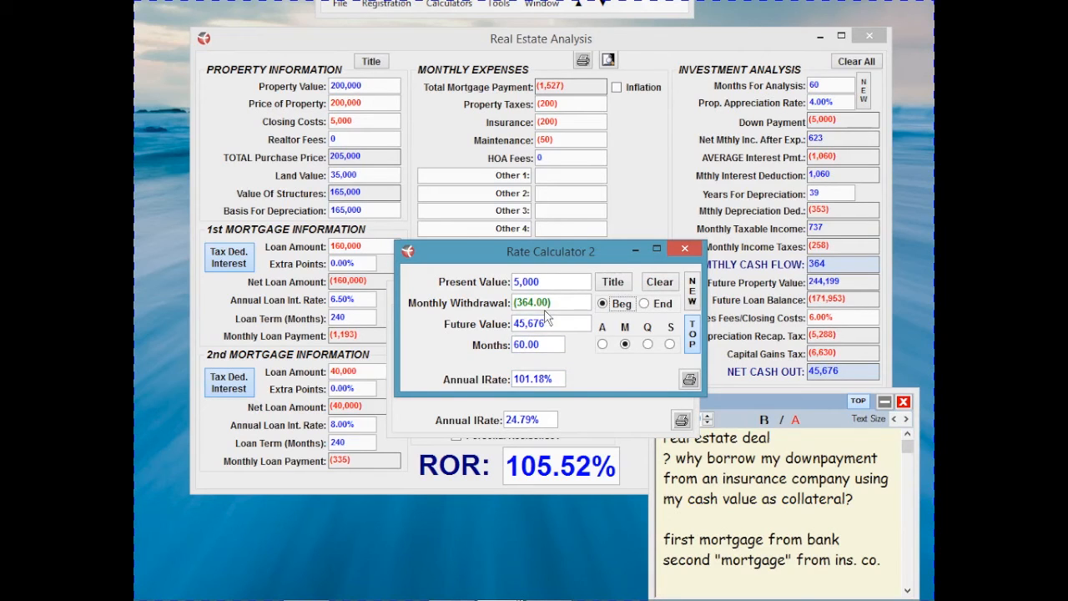
# Open a third Rate Calculator, keep it on top, and place it over the second with both earlier annual rates visible
pyautogui.click(692, 302)
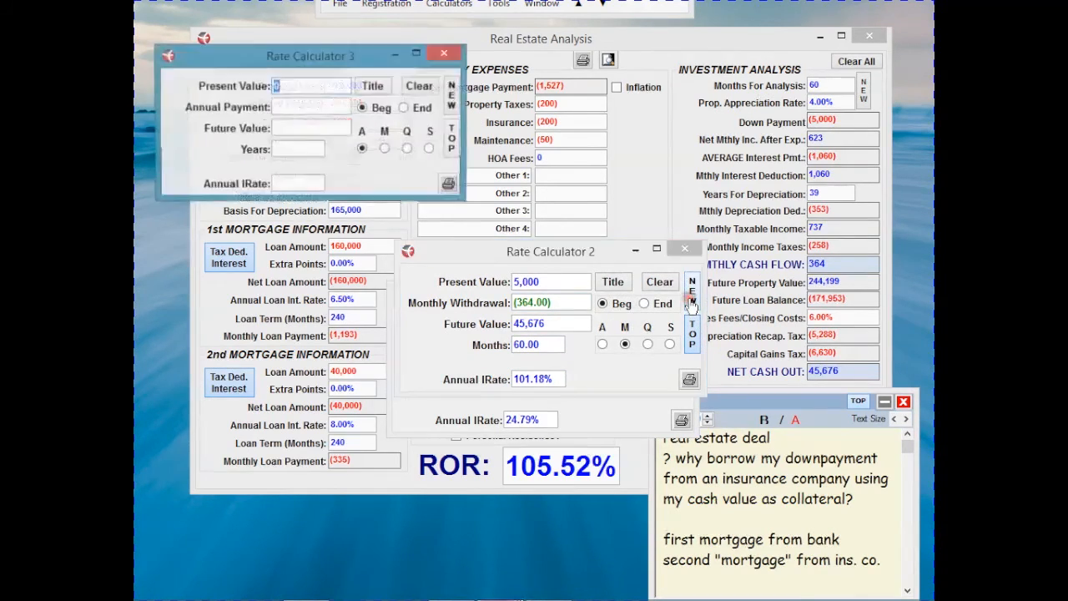
pyautogui.click(454, 148)
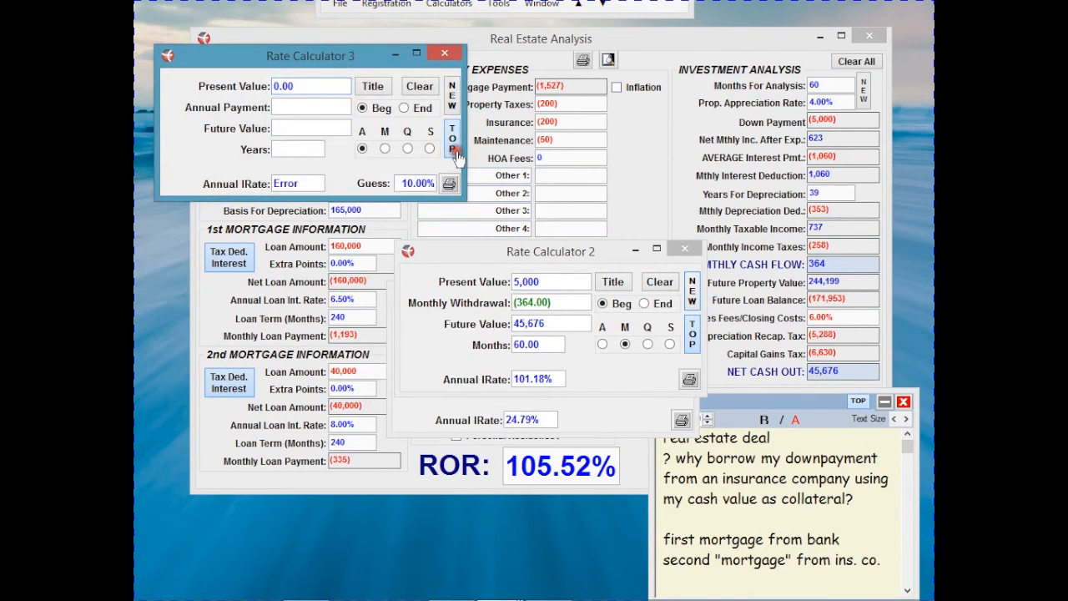
pyautogui.moveTo(336, 58); pyautogui.dragTo(576, 219)
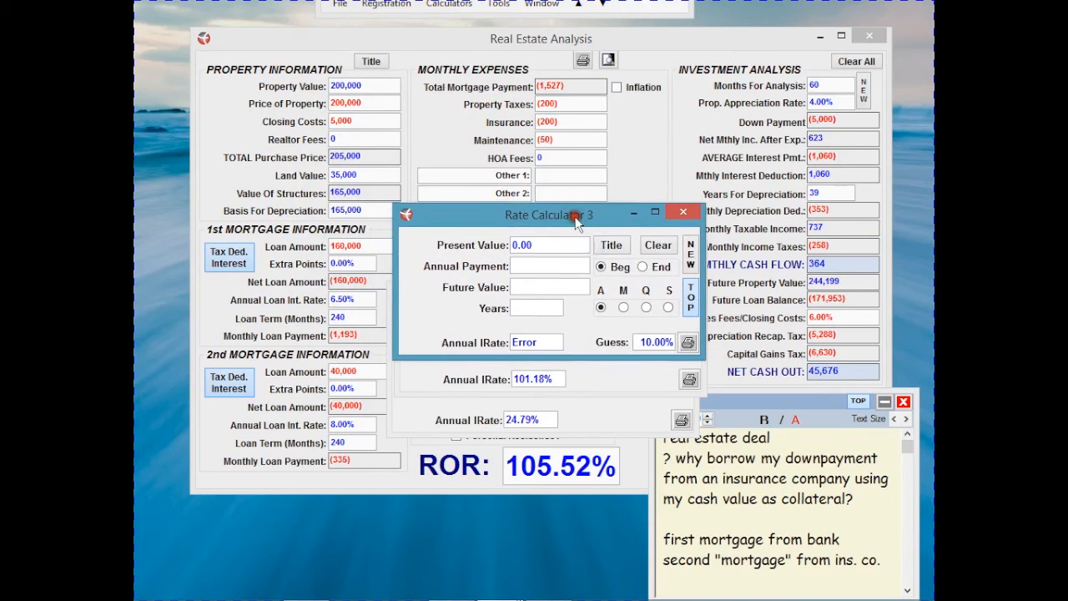
# Calculate the annual rate in Rate Calculator 3 for a present value of 8 growing to 25 in 1 year
pyautogui.click(535, 243)
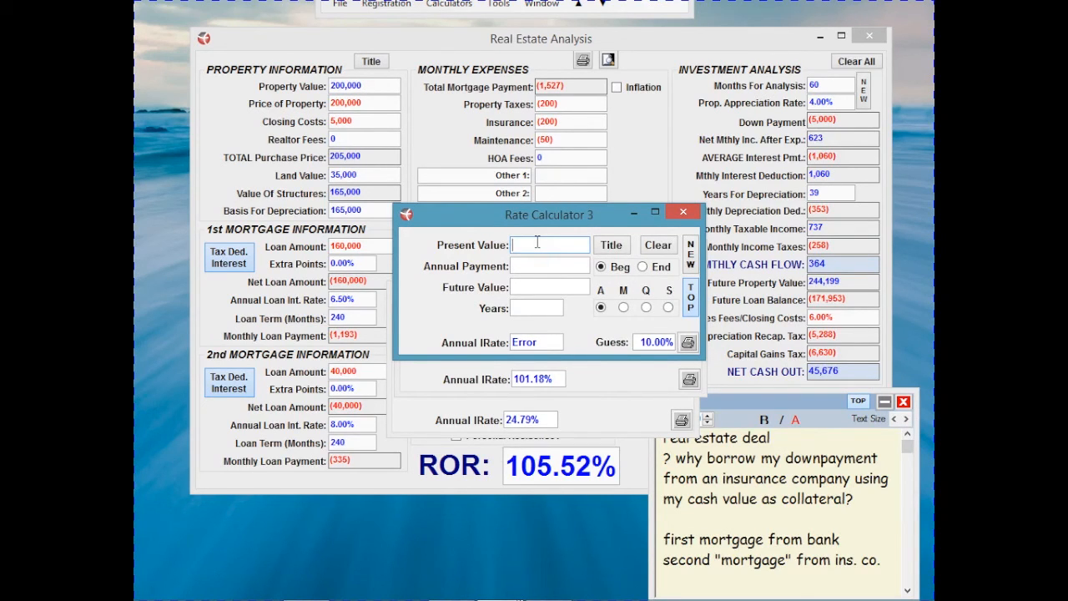
pyautogui.write('8')
pyautogui.click(525, 287)
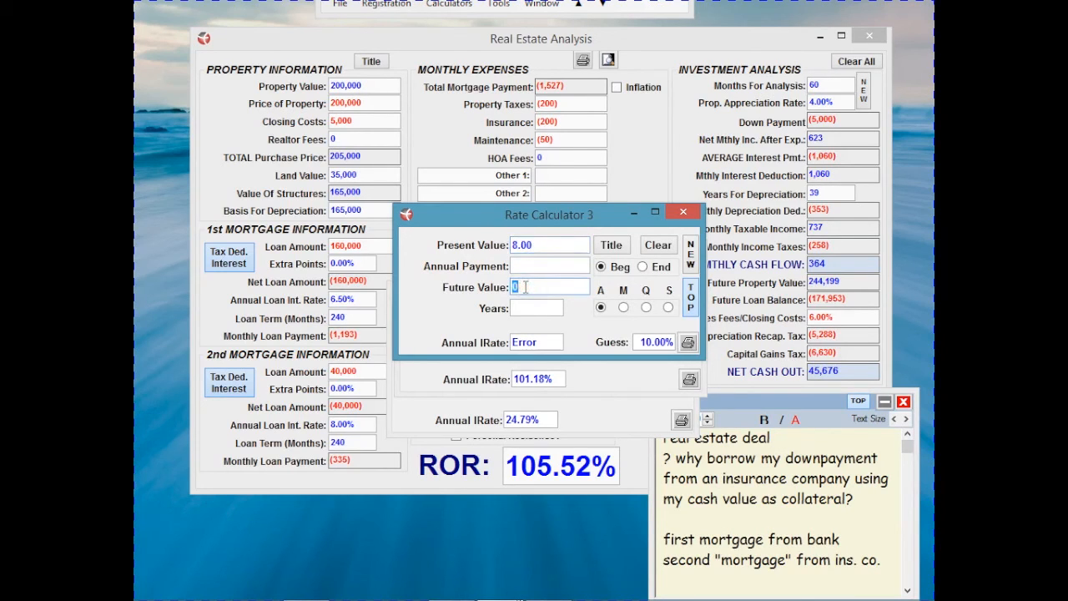
pyautogui.write('25000')
pyautogui.press('Tab')
pyautogui.write('1')
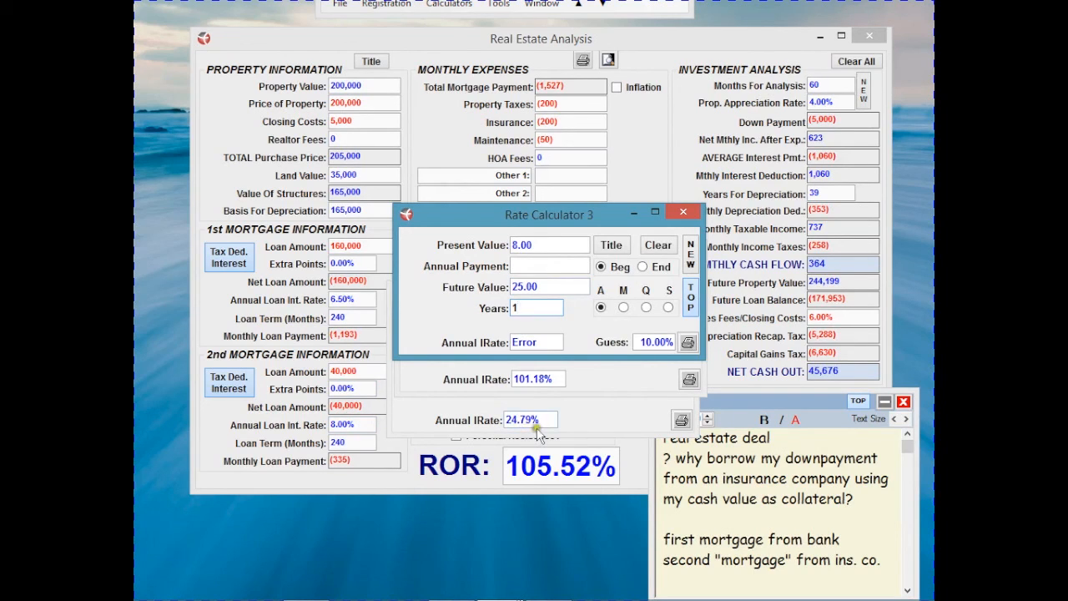
pyautogui.press('Tab')
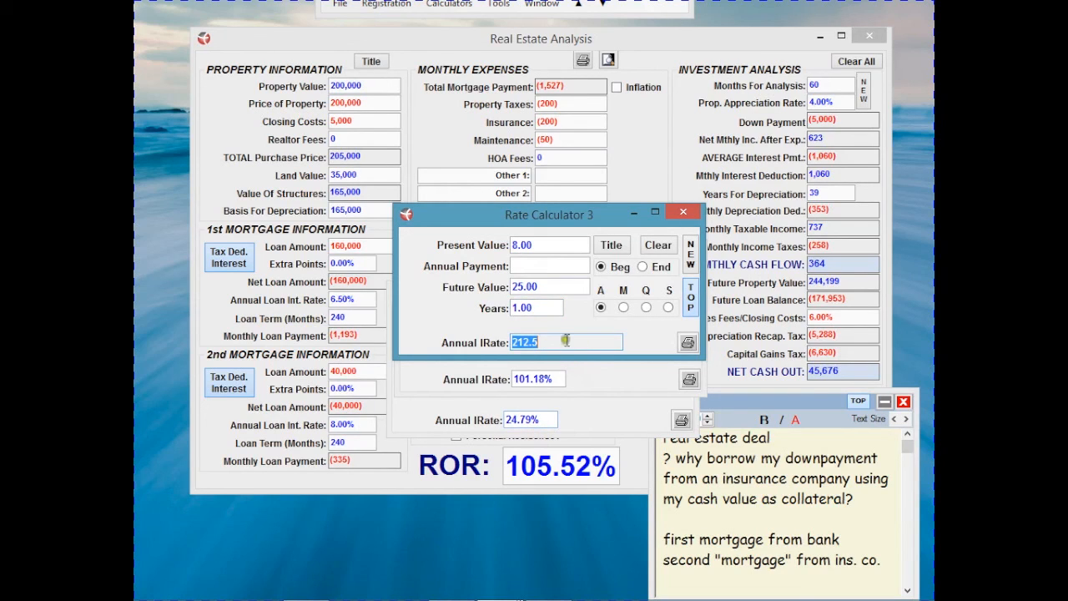
pyautogui.press('Tab')
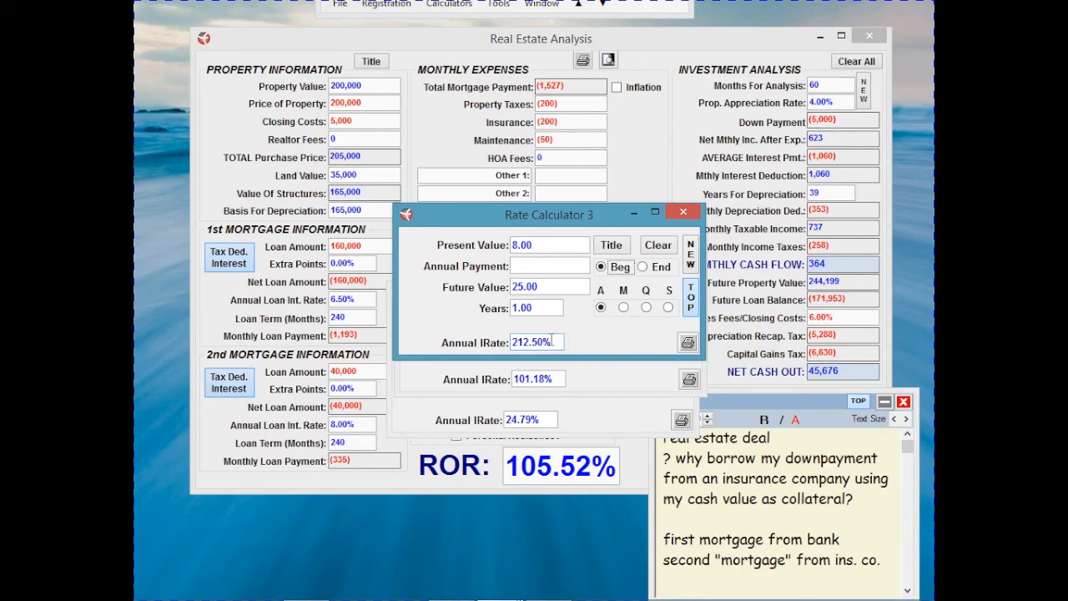
# Shift the Notes window slightly away from the calculators and bring Rate Calculator 3 back into focus
pyautogui.moveTo(719, 399); pyautogui.dragTo(736, 400)
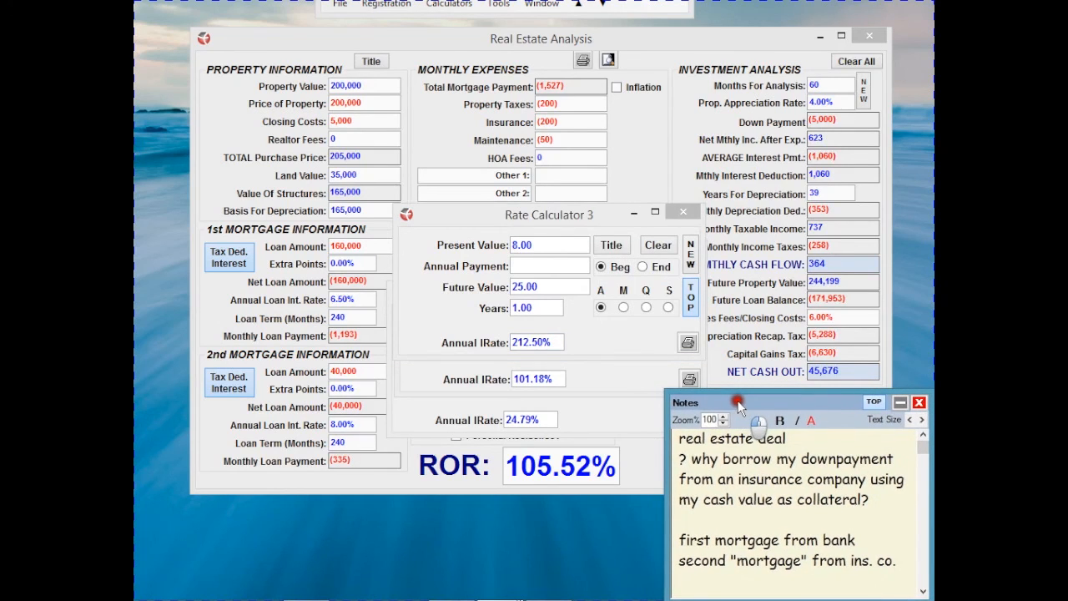
pyautogui.click(615, 344)
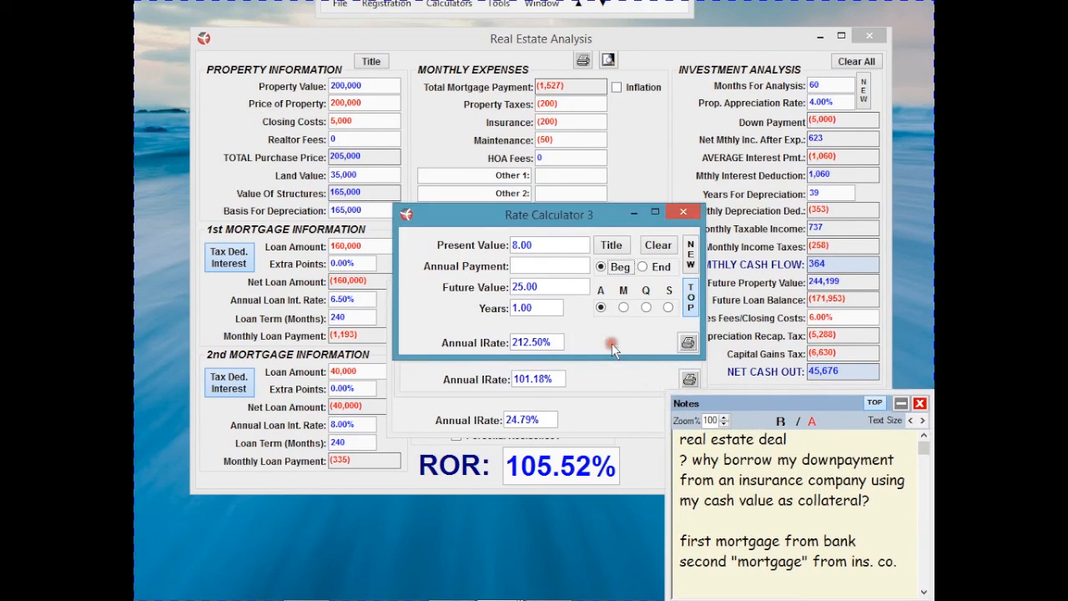